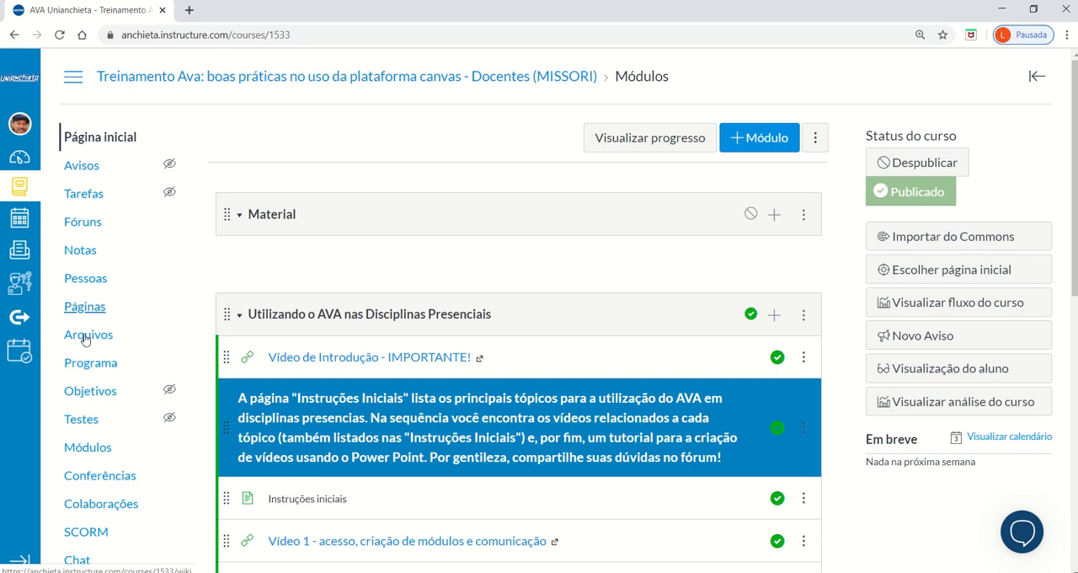
Create a question bank named "Teste" in the course's quiz area.
{"action": "left_click", "coordinate": [83, 429]}
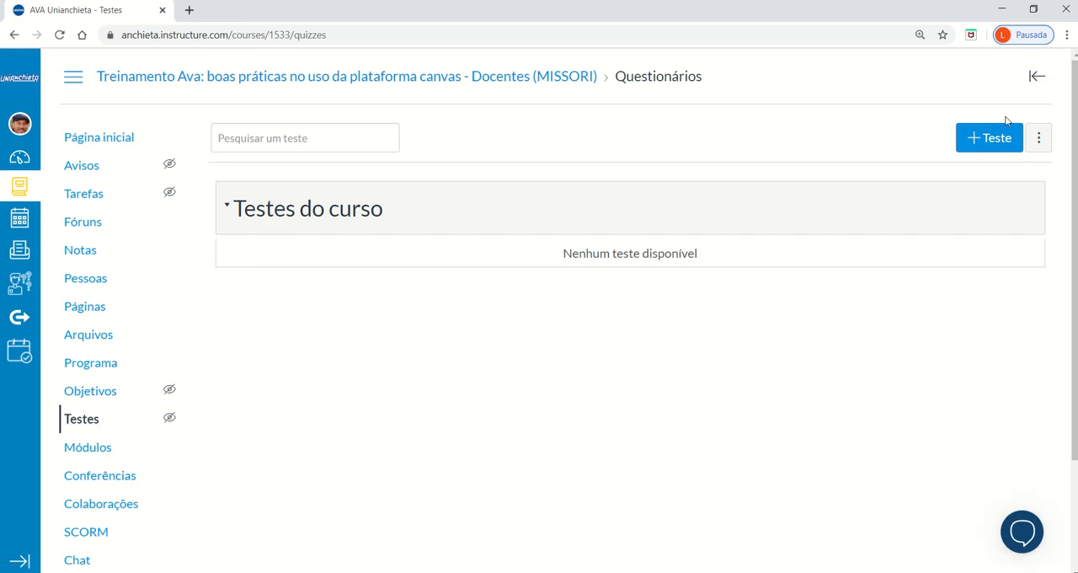
{"action": "left_click", "coordinate": [1041, 139]}
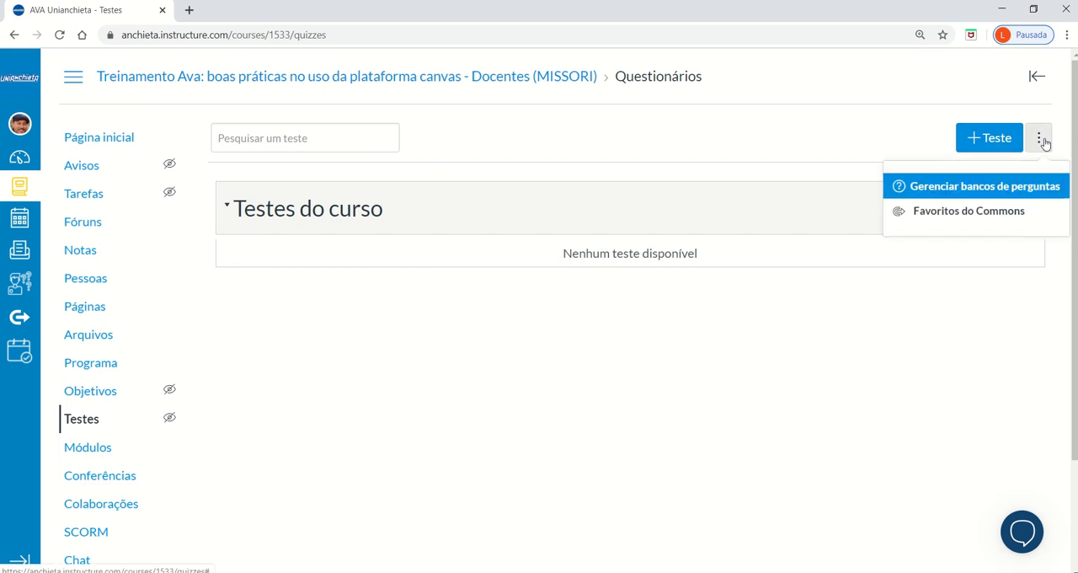
{"action": "left_click", "coordinate": [982, 187]}
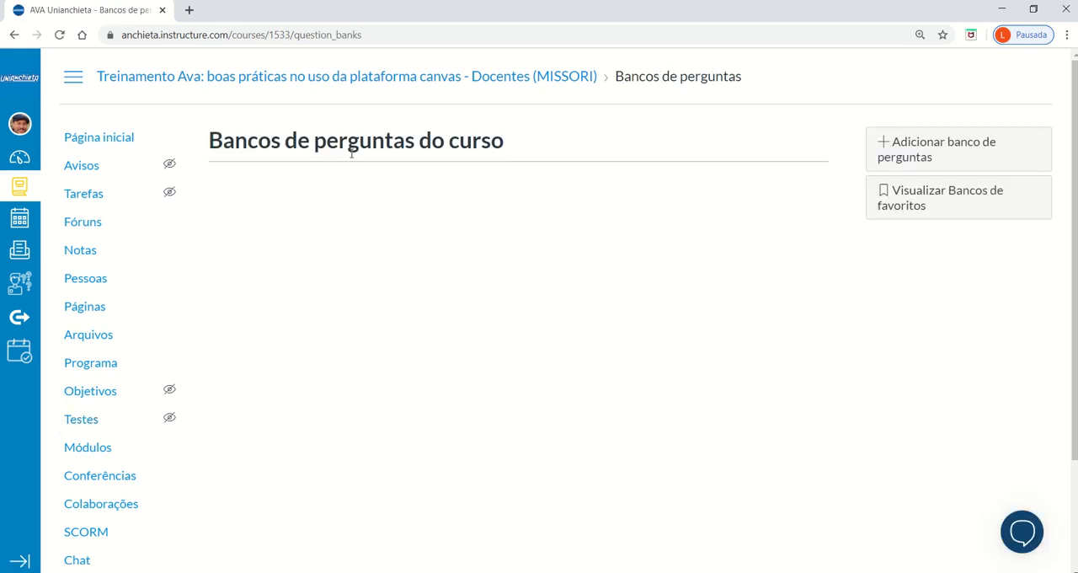
{"action": "left_click", "coordinate": [933, 159]}
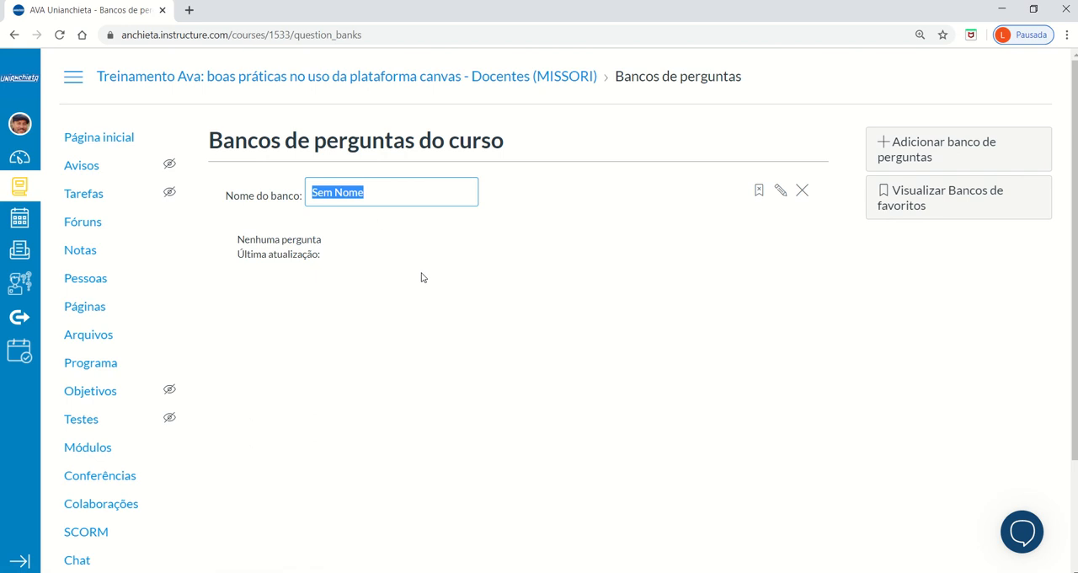
{"action": "type", "text": "Teste"}
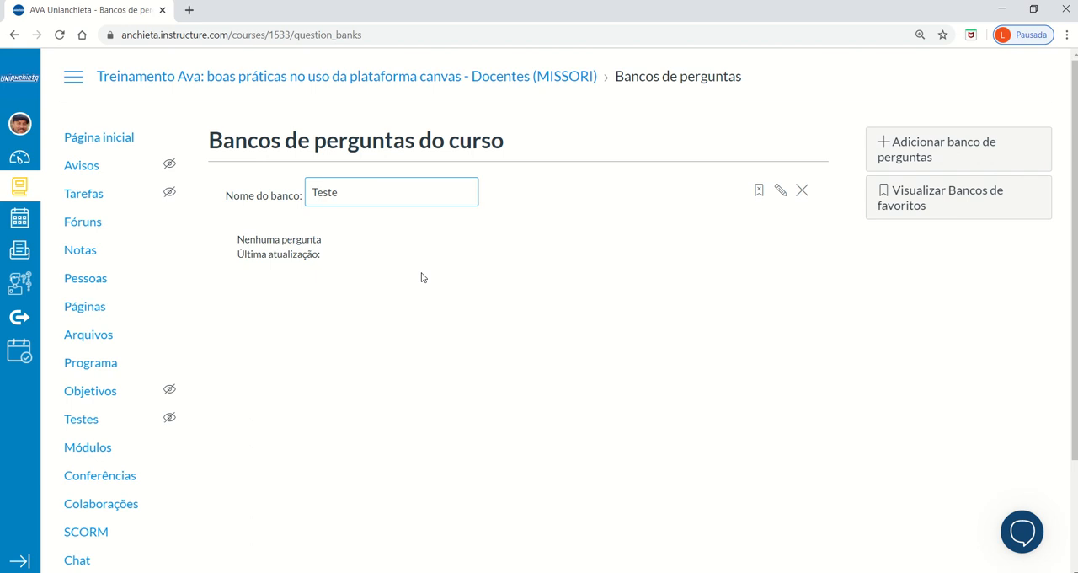
{"action": "key", "text": "Return"}
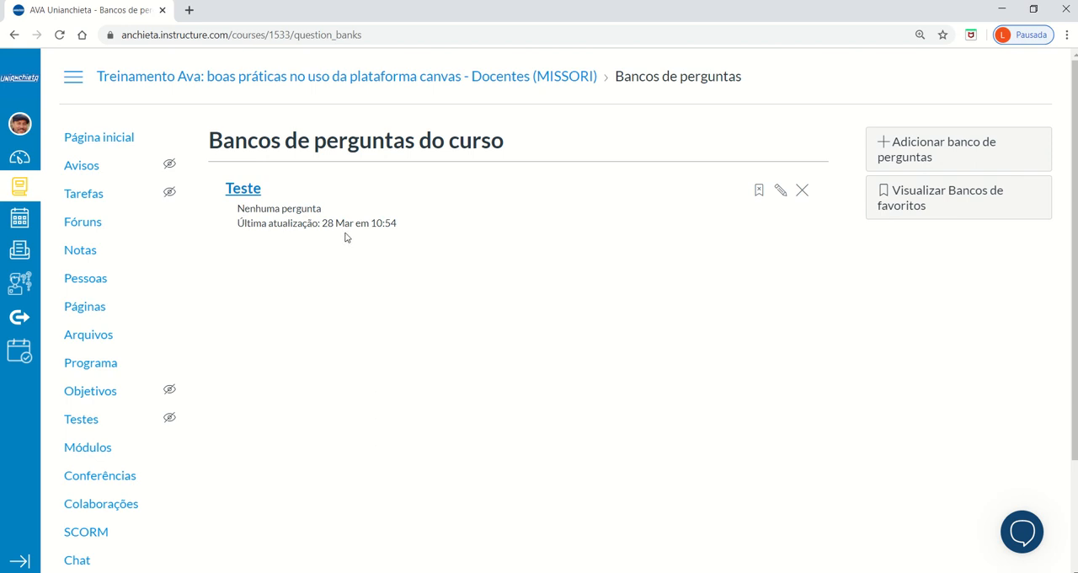
Start a new multiple-choice question in the Teste bank and make its question text ready for entry.
{"action": "left_click", "coordinate": [246, 194]}
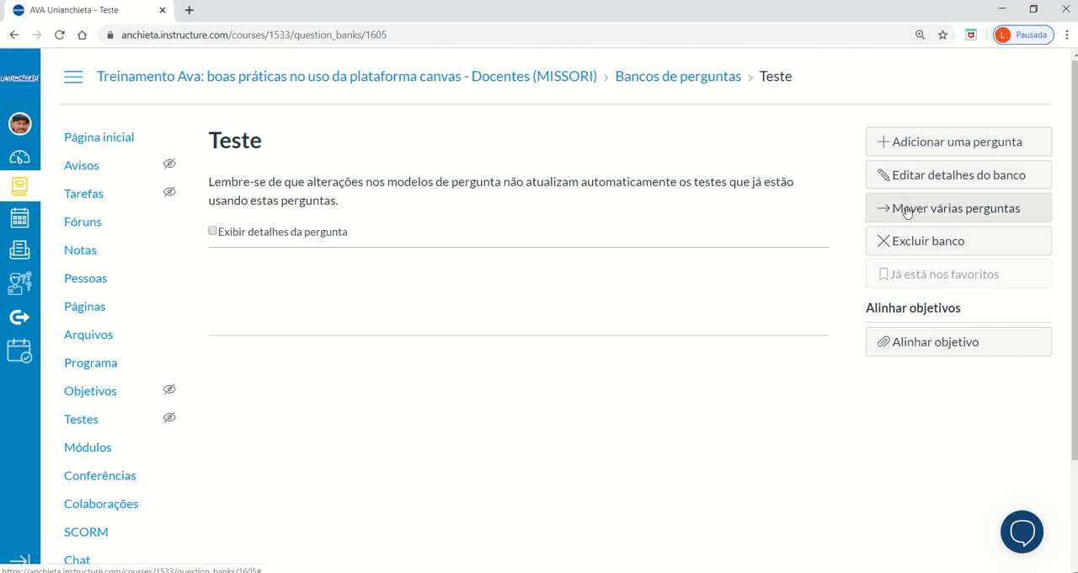
{"action": "left_click", "coordinate": [923, 145]}
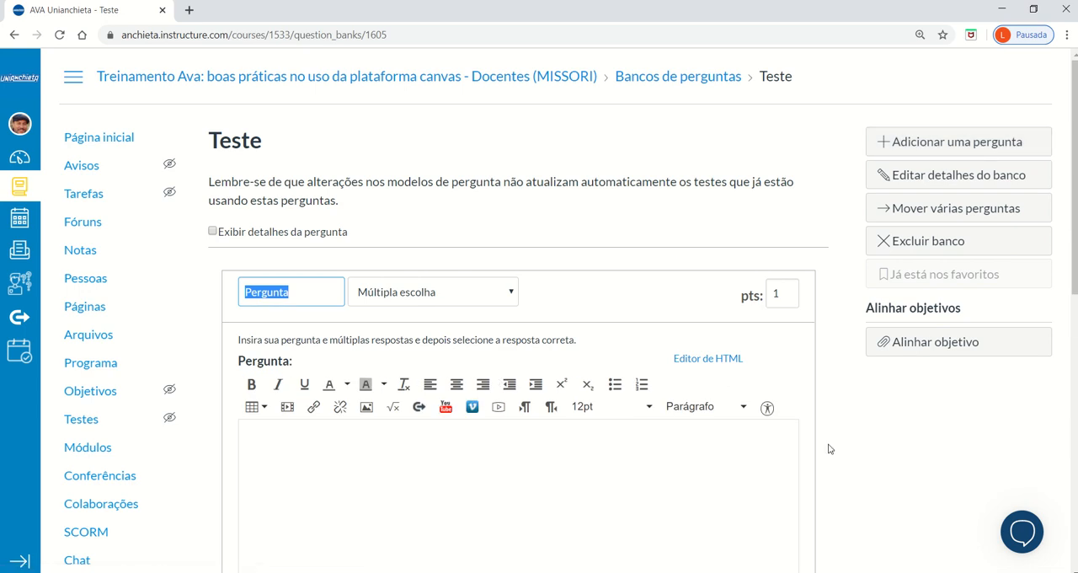
{"action": "scroll", "coordinate": [925, 408], "scroll_direction": "down", "scroll_amount": 1}
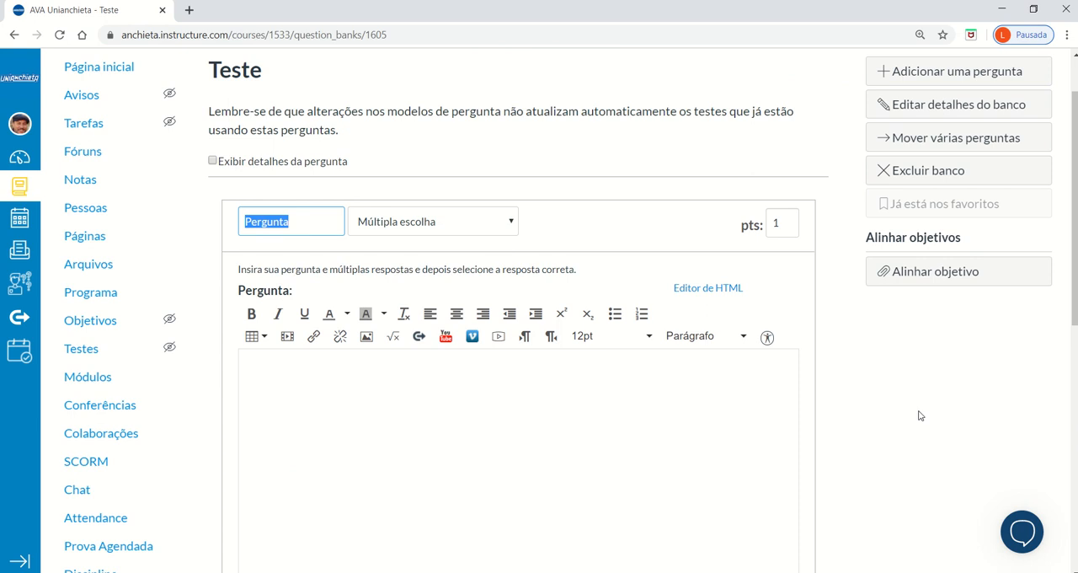
{"action": "scroll", "coordinate": [892, 417], "scroll_direction": "down", "scroll_amount": 2}
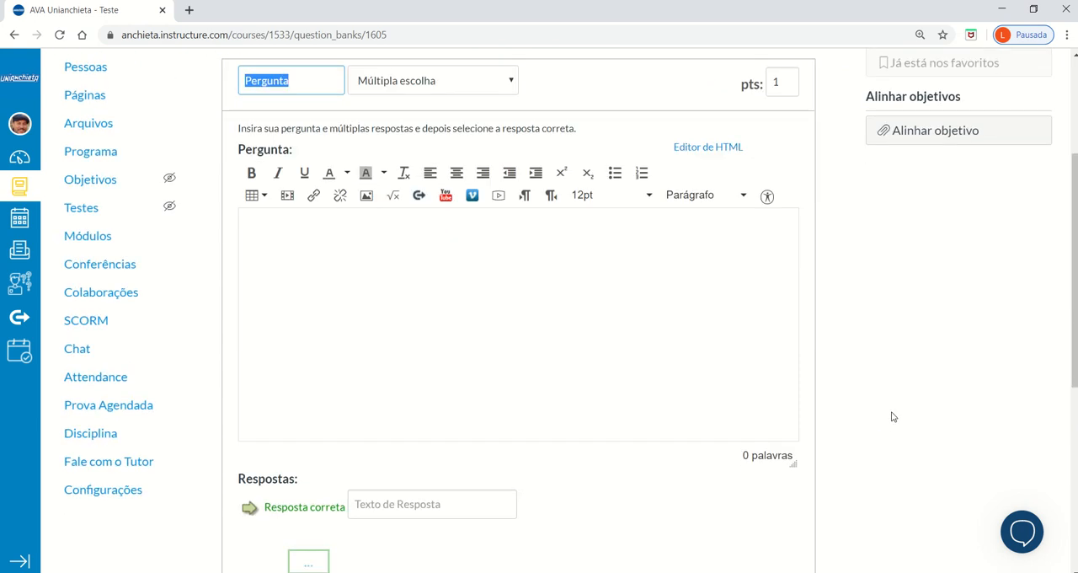
{"action": "scroll", "coordinate": [893, 417], "scroll_direction": "up", "scroll_amount": 2}
{"action": "scroll", "coordinate": [865, 400], "scroll_direction": "down", "scroll_amount": 5}
{"action": "scroll", "coordinate": [865, 399], "scroll_direction": "up", "scroll_amount": 2}
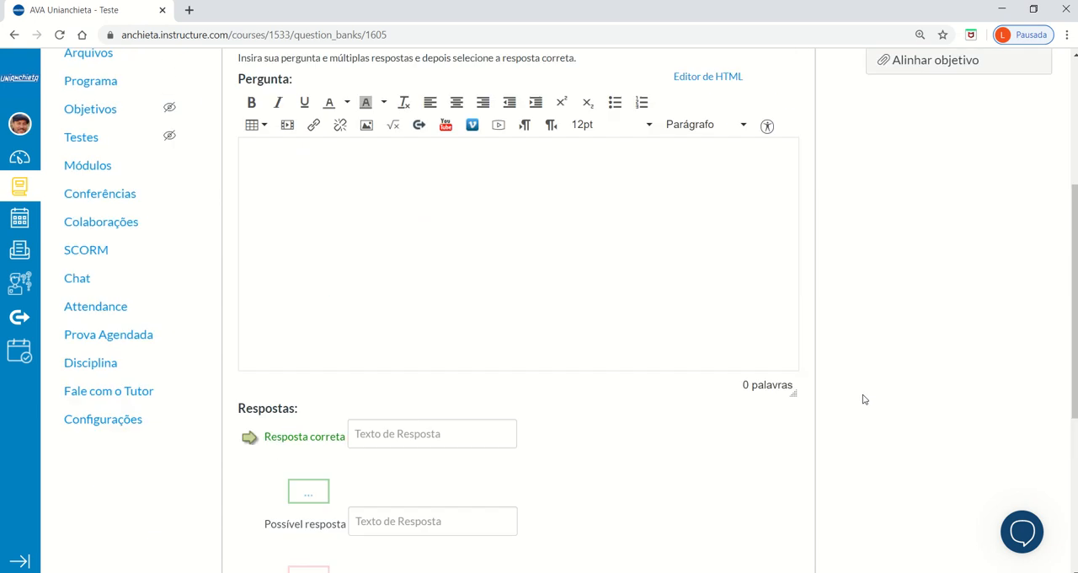
{"action": "scroll", "coordinate": [865, 399], "scroll_direction": "up", "scroll_amount": 1}
{"action": "left_click", "coordinate": [334, 252]}
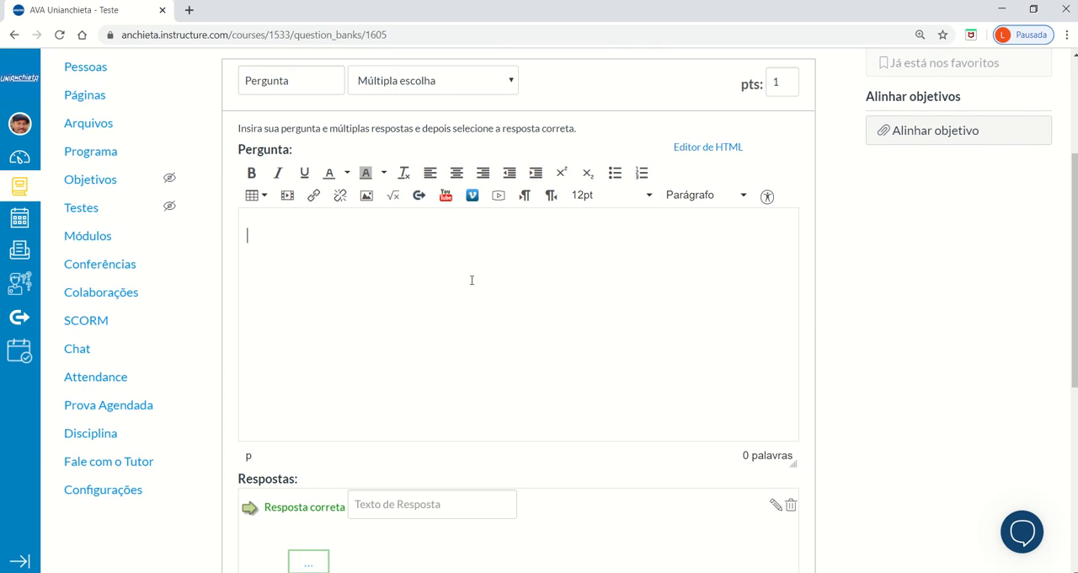
{"action": "mouse_move", "coordinate": [488, 7]}
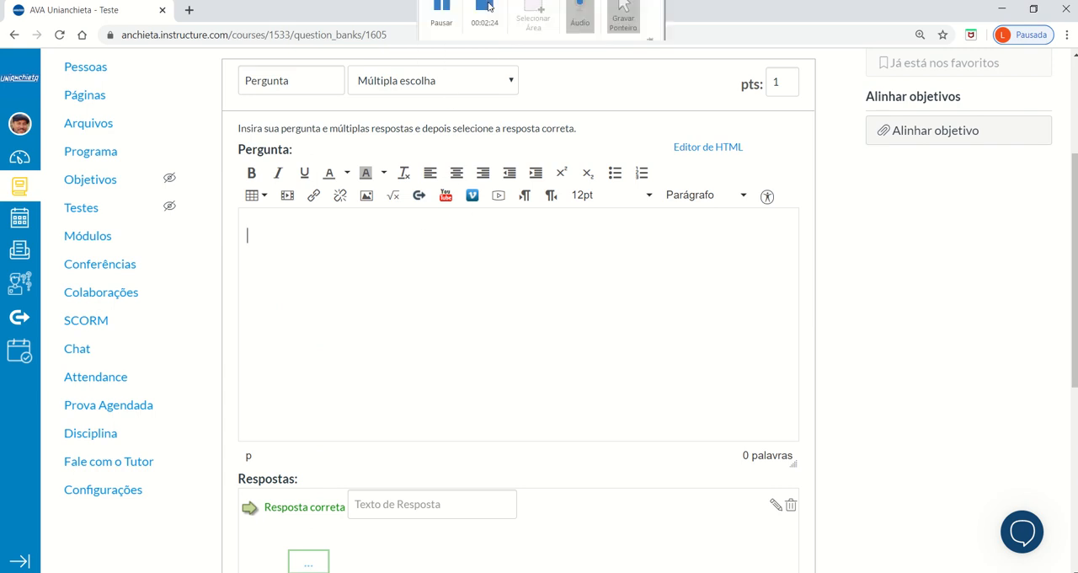
{"action": "left_click", "coordinate": [442, 25]}
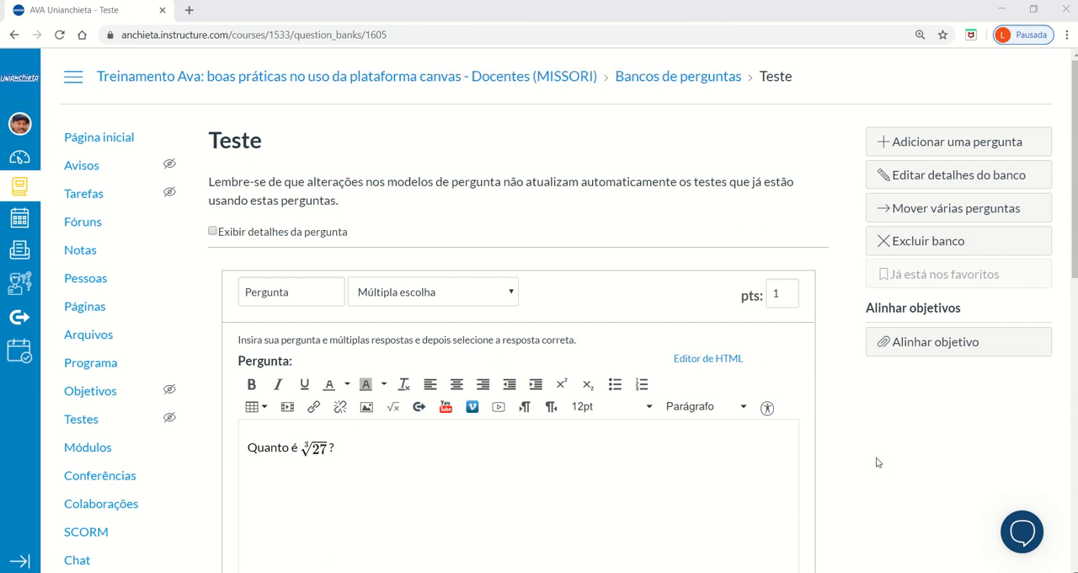
Examine the available question types and the correct and possible answers of the question "Quanto é ∛27?".
{"action": "scroll", "coordinate": [880, 418], "scroll_direction": "down", "scroll_amount": 1}
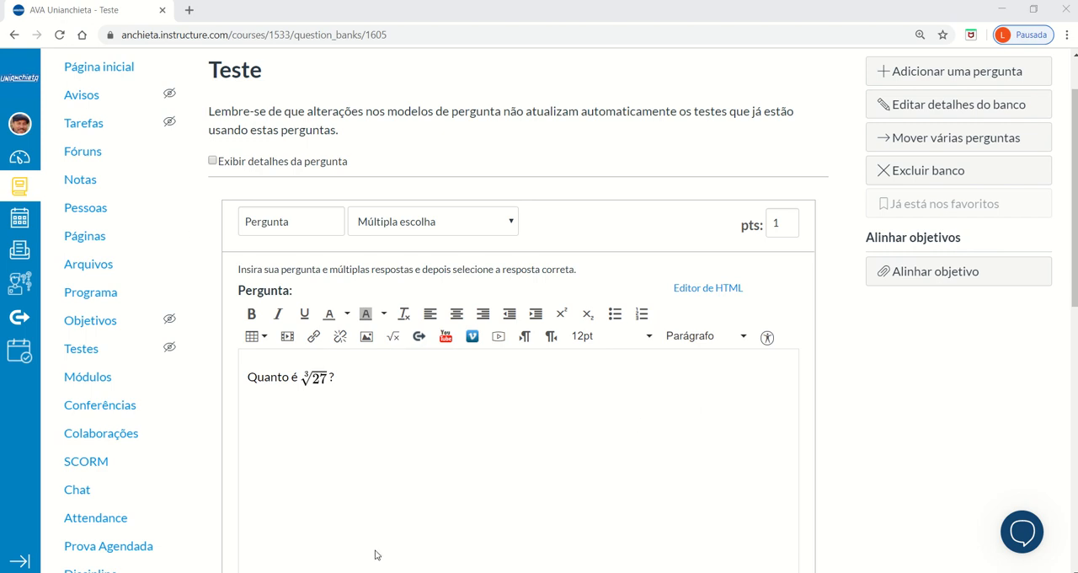
{"action": "left_click", "coordinate": [497, 228]}
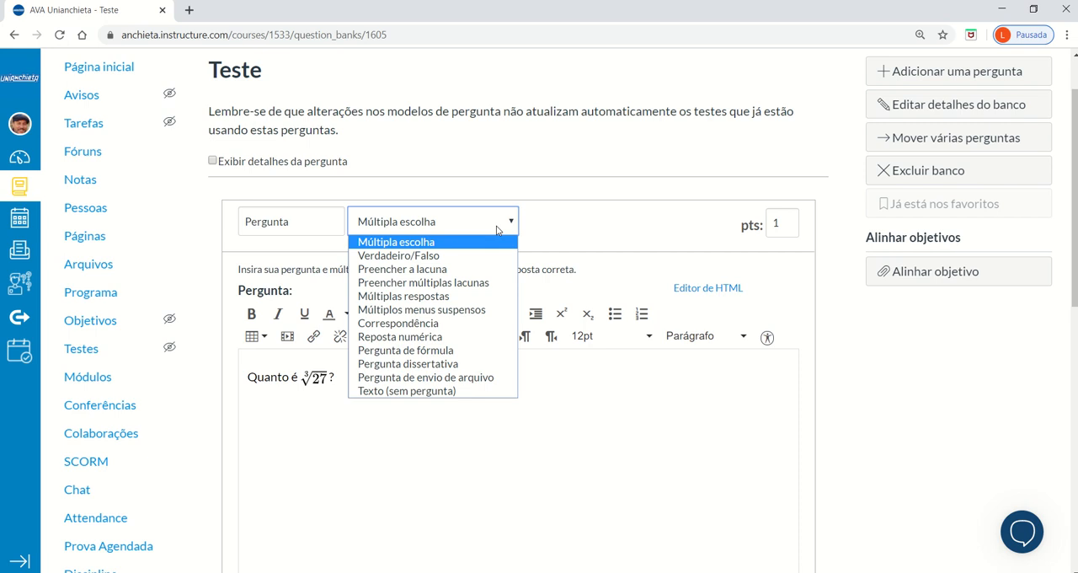
{"action": "left_click", "coordinate": [497, 230]}
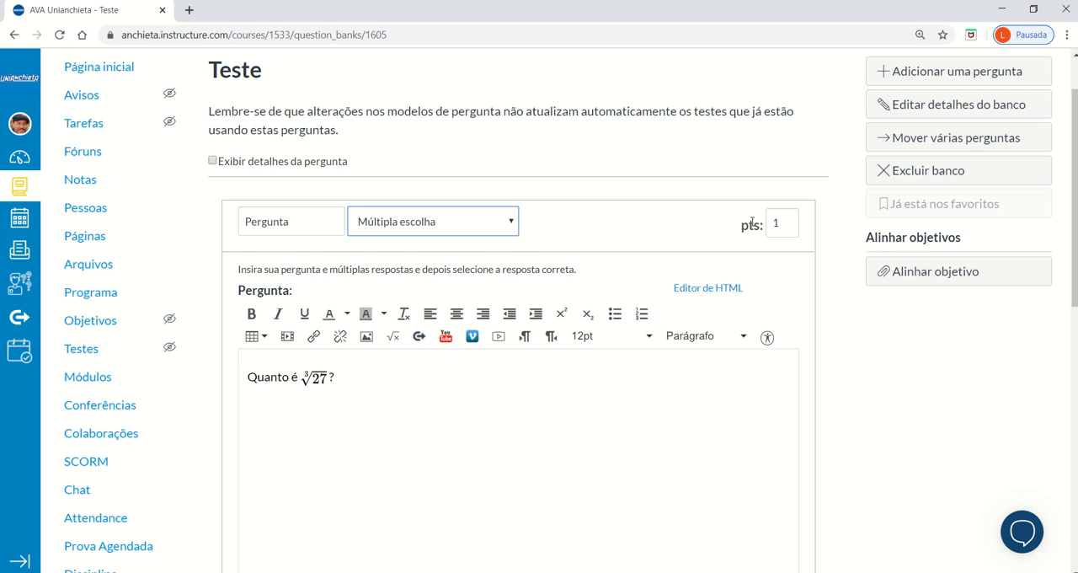
{"action": "scroll", "coordinate": [940, 413], "scroll_direction": "down", "scroll_amount": 5}
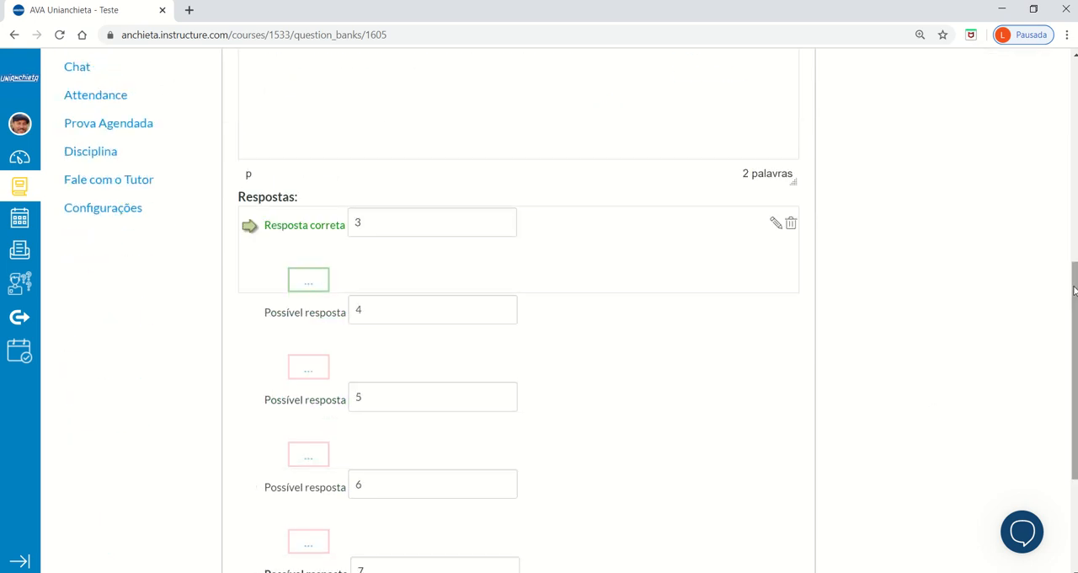
{"action": "left_click_drag", "start_coordinate": [1071, 282], "coordinate": [1075, 312]}
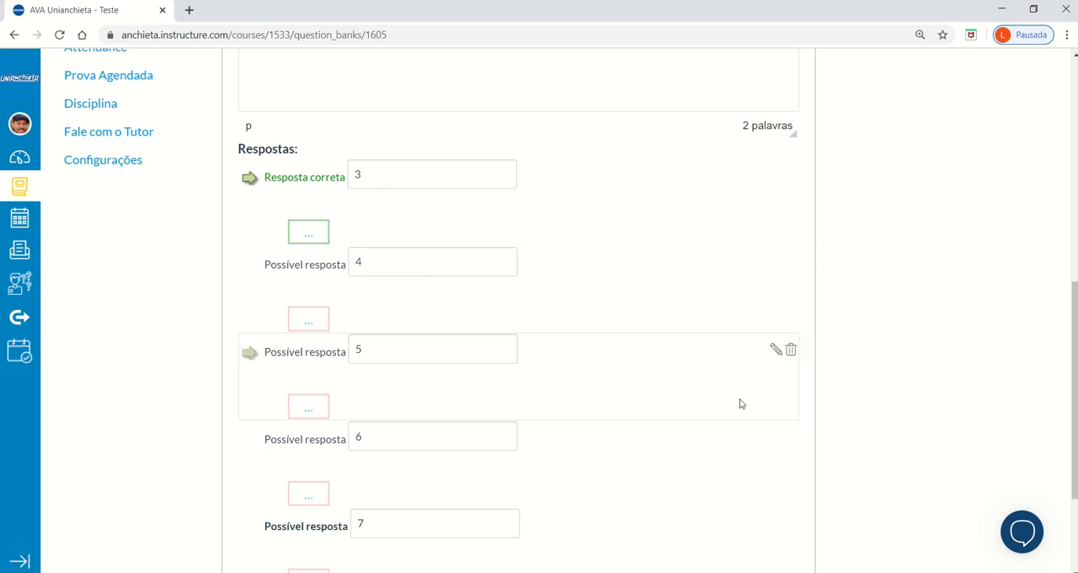
{"action": "scroll", "coordinate": [876, 363], "scroll_direction": "down", "scroll_amount": 2}
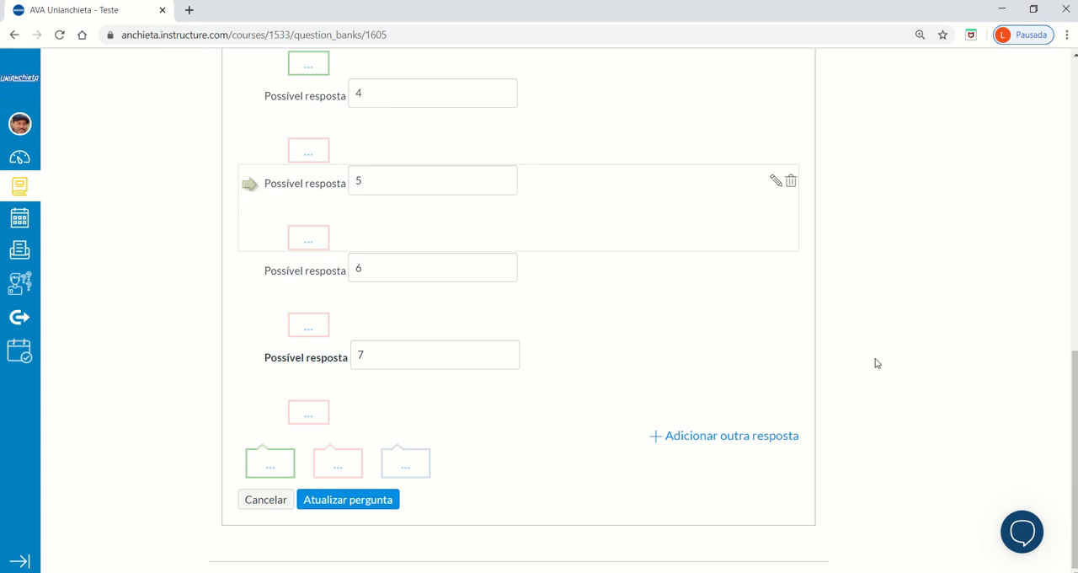
{"action": "scroll", "coordinate": [421, 196], "scroll_direction": "up", "scroll_amount": 2}
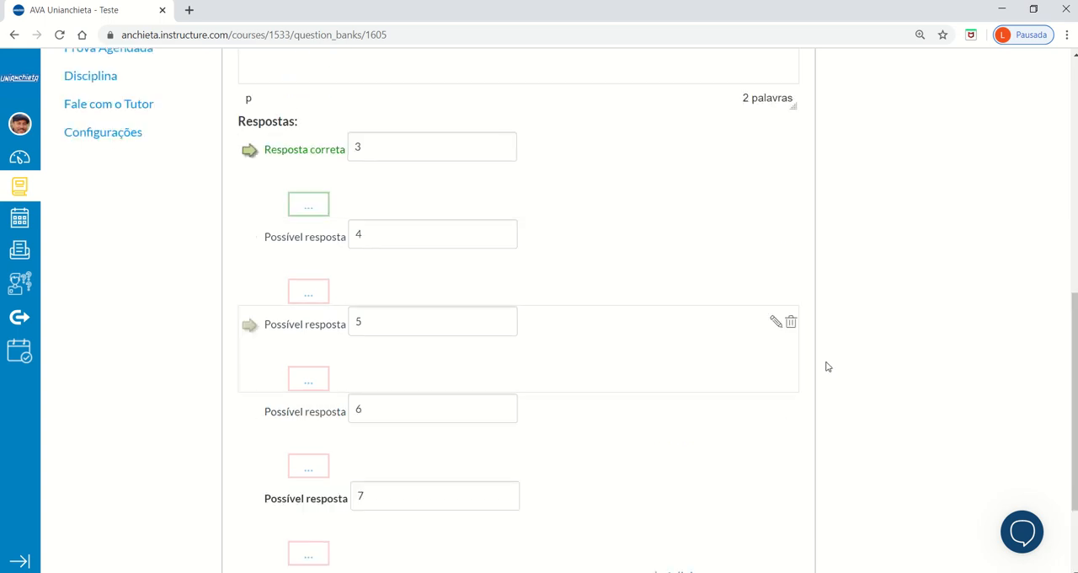
{"action": "scroll", "coordinate": [828, 366], "scroll_direction": "down", "scroll_amount": 2}
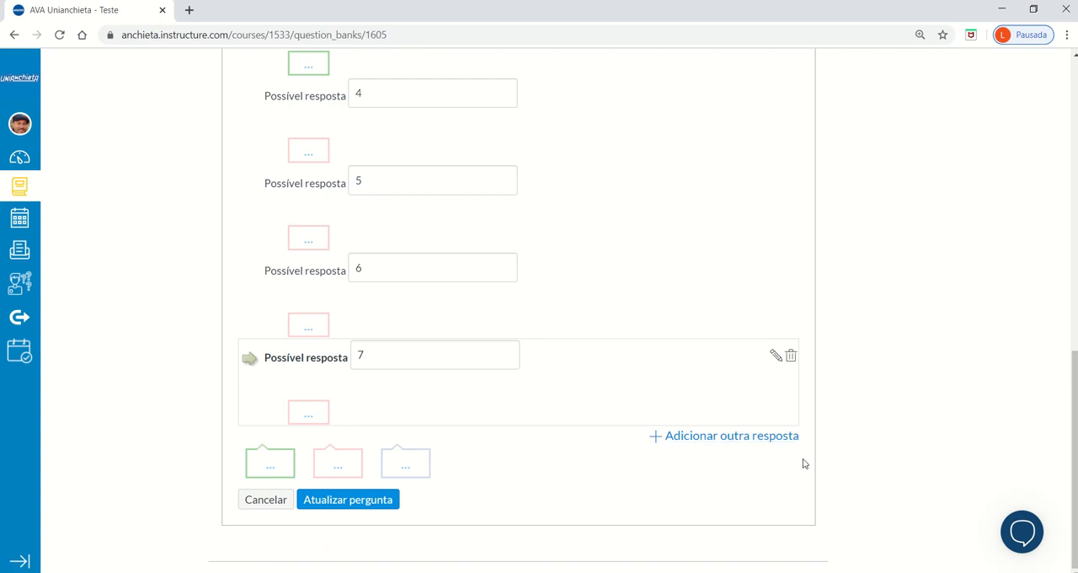
View the student comment editor for the correct answer 3 and close it without entering a comment.
{"action": "scroll", "coordinate": [915, 421], "scroll_direction": "up", "scroll_amount": 4}
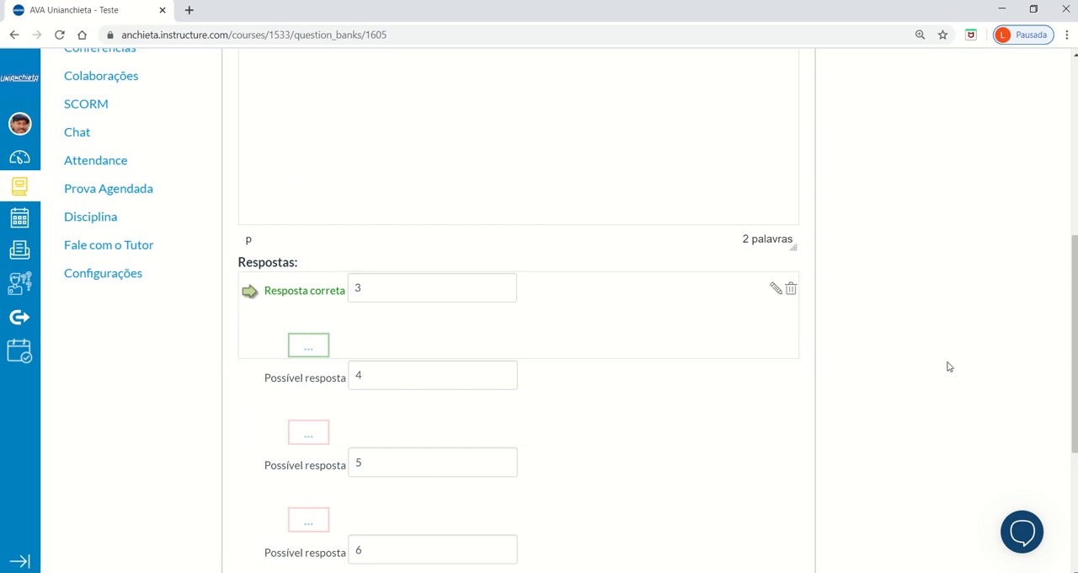
{"action": "left_click", "coordinate": [307, 353]}
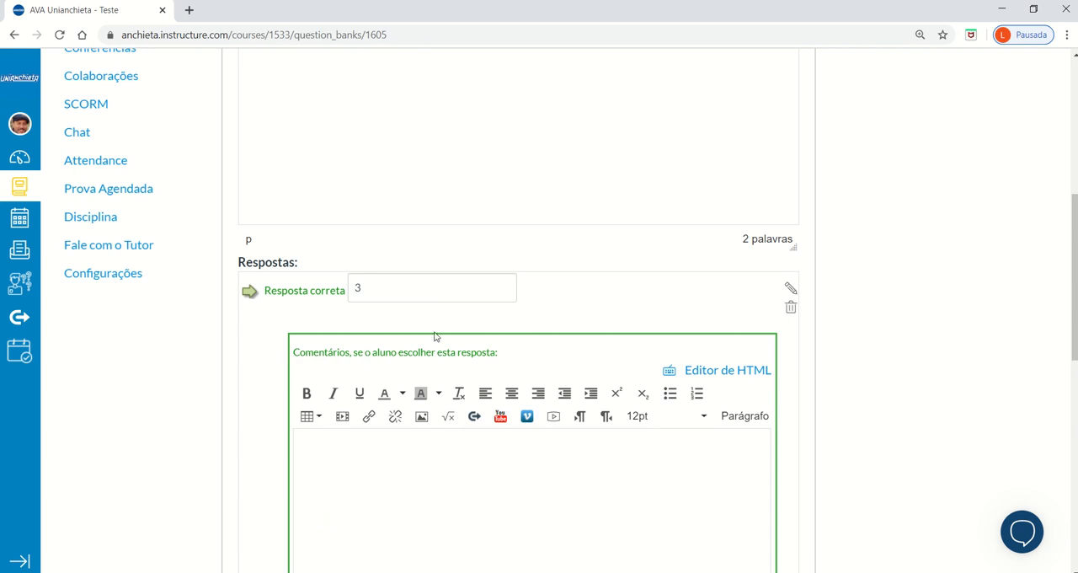
{"action": "scroll", "coordinate": [988, 378], "scroll_direction": "down", "scroll_amount": 1}
{"action": "scroll", "coordinate": [988, 378], "scroll_direction": "down", "scroll_amount": 3}
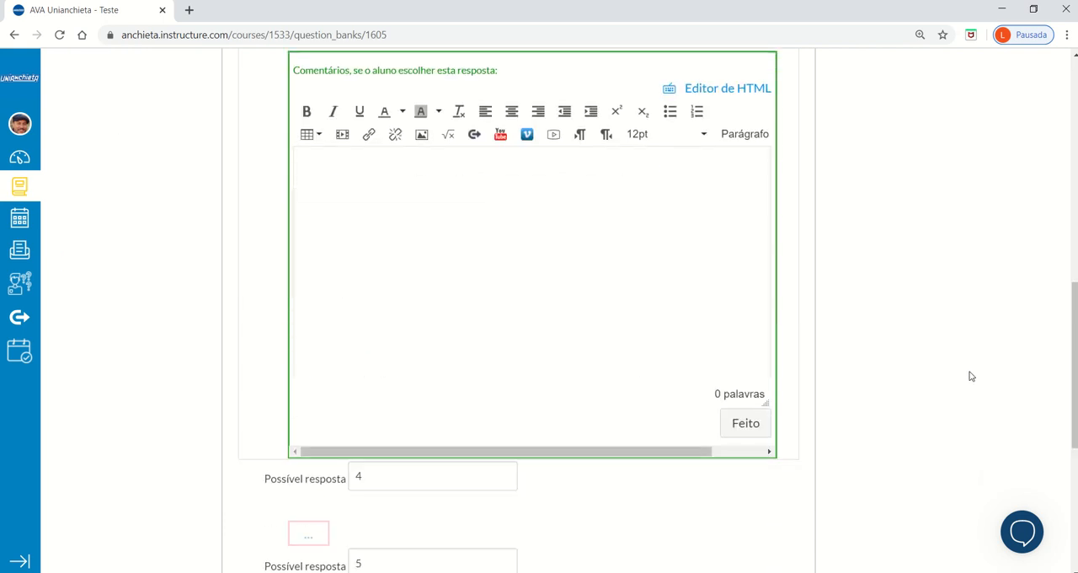
{"action": "left_click", "coordinate": [754, 425]}
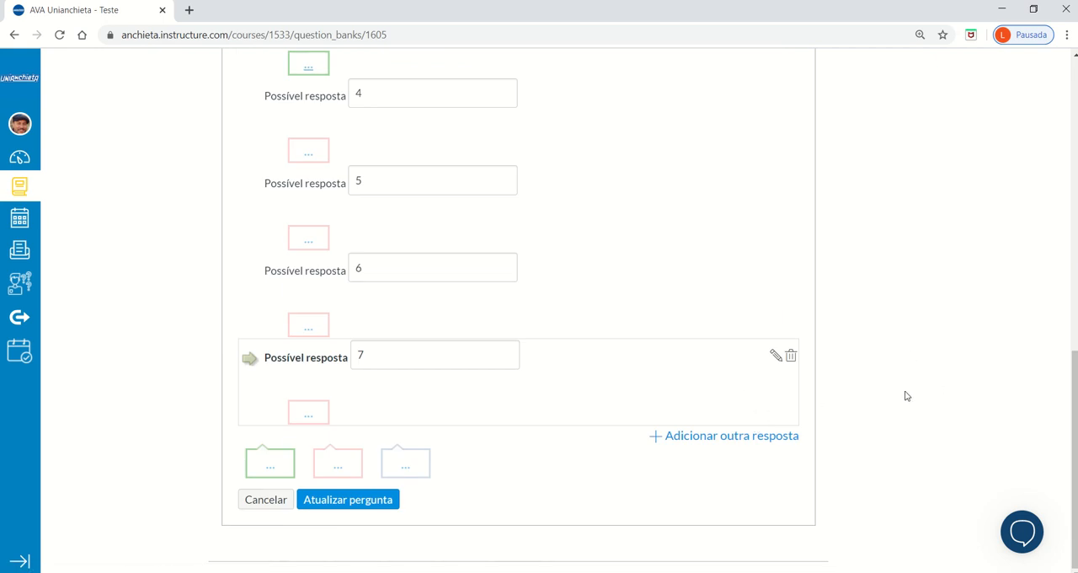
Save the cube-root question to the Teste bank and display the question details with its answers.
{"action": "left_click", "coordinate": [358, 502]}
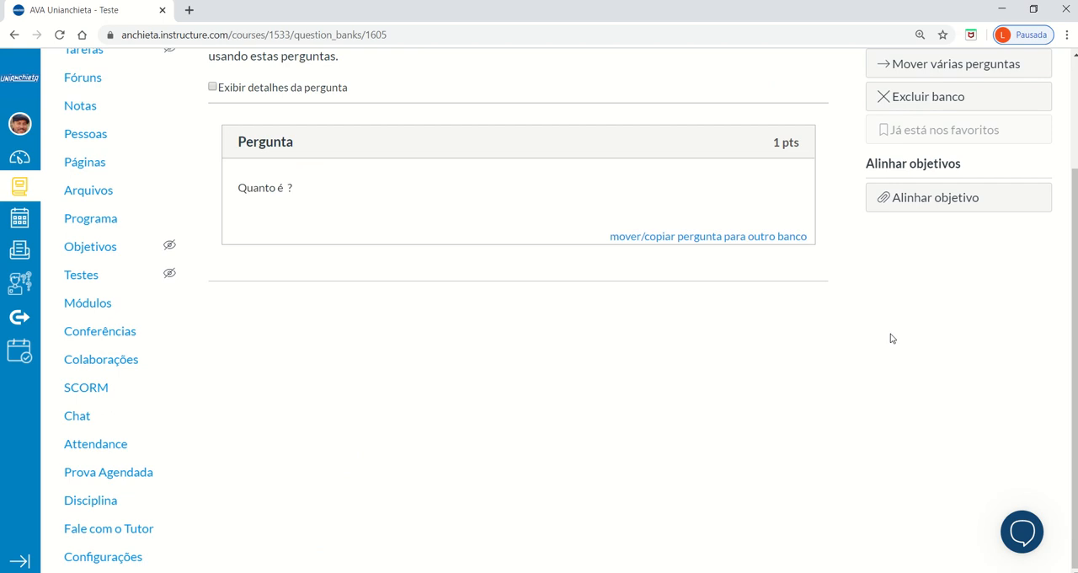
{"action": "scroll", "coordinate": [486, 244], "scroll_direction": "up", "scroll_amount": 2}
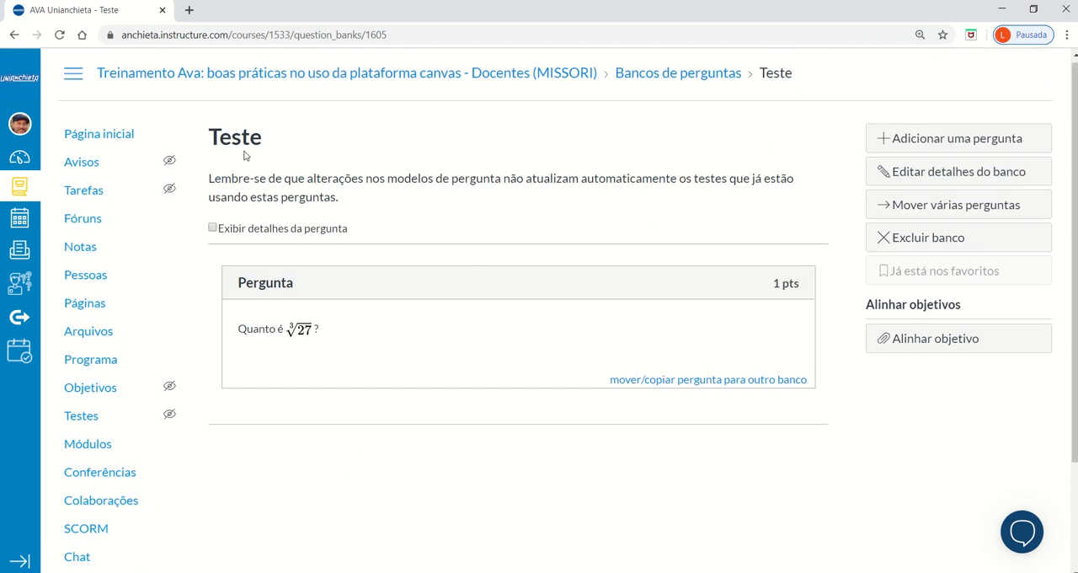
{"action": "mouse_move", "coordinate": [276, 305]}
{"action": "left_click", "coordinate": [213, 230]}
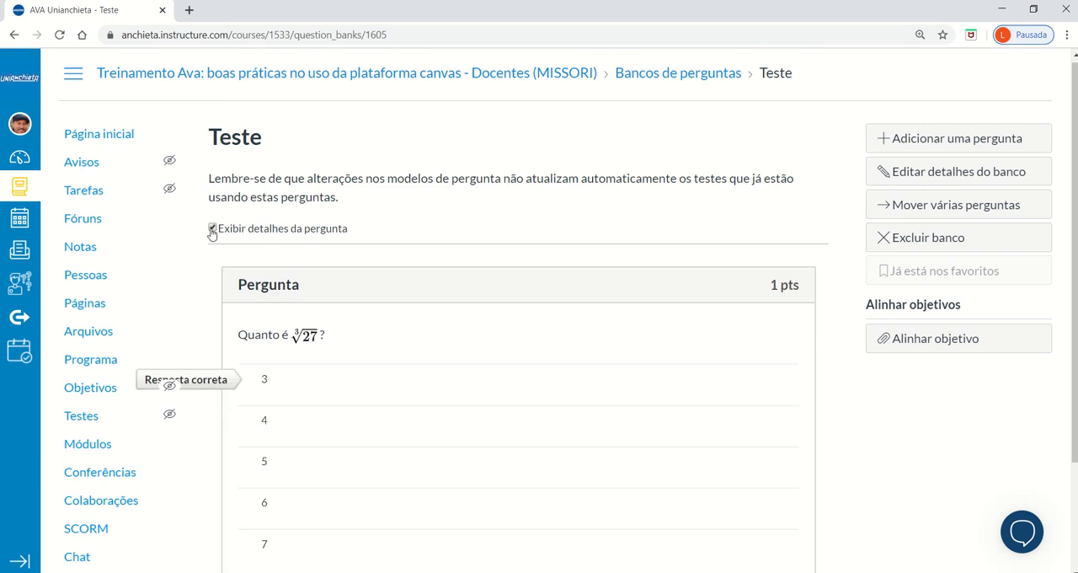
{"action": "scroll", "coordinate": [812, 441], "scroll_direction": "down", "scroll_amount": 2}
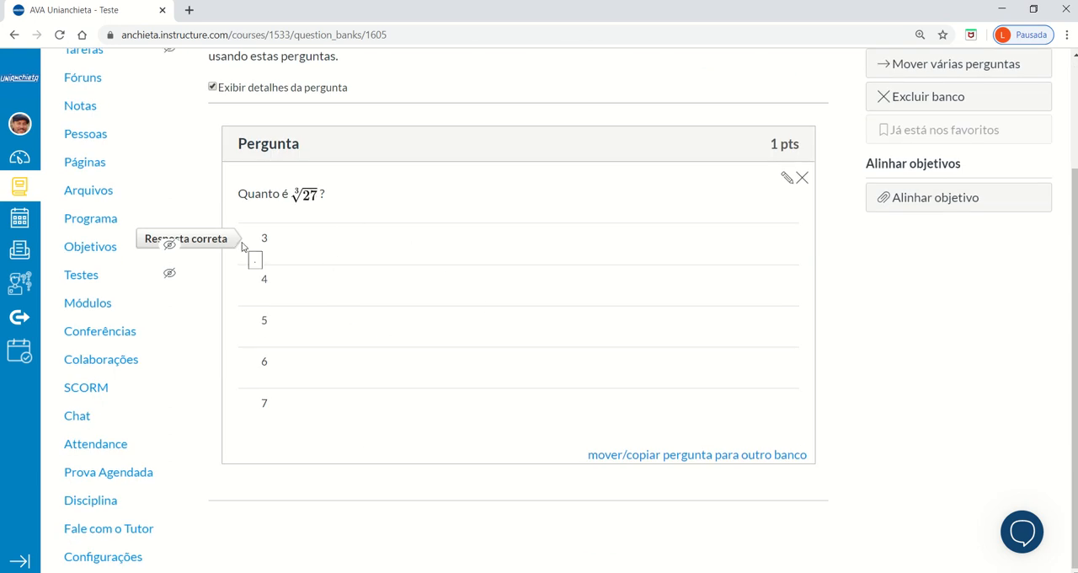
{"action": "scroll", "coordinate": [887, 412], "scroll_direction": "up", "scroll_amount": 2}
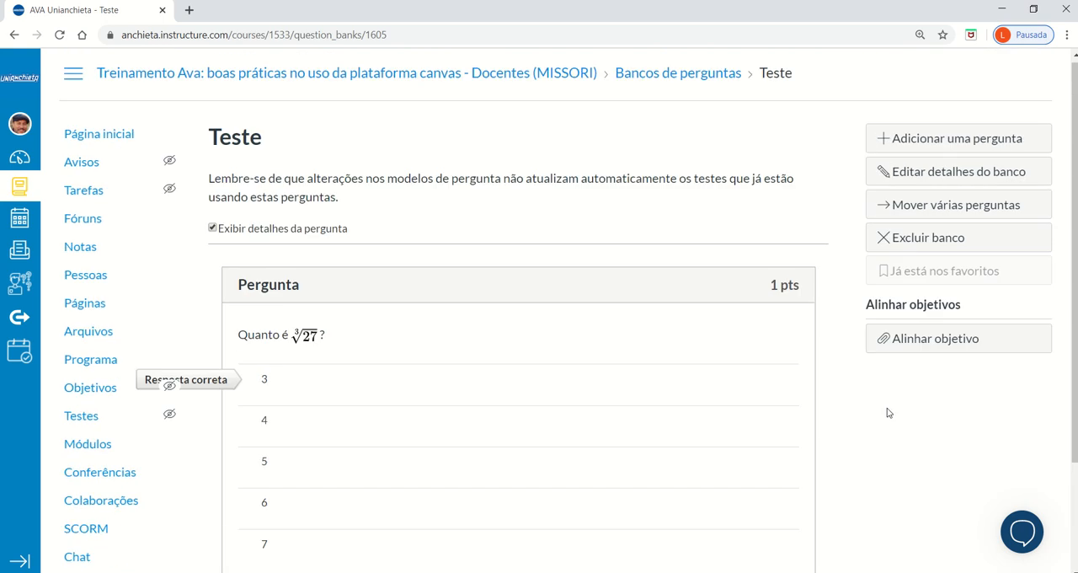
{"action": "scroll", "coordinate": [850, 477], "scroll_direction": "up", "scroll_amount": 1}
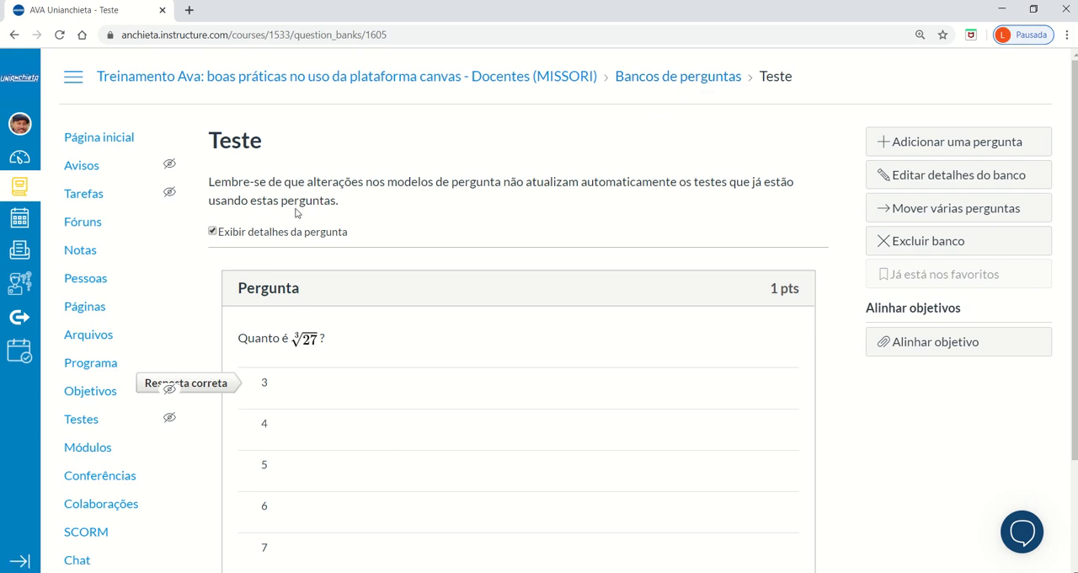
Return to the course's quizzes page and open its question bank management.
{"action": "scroll", "coordinate": [151, 426], "scroll_direction": "down", "scroll_amount": 2}
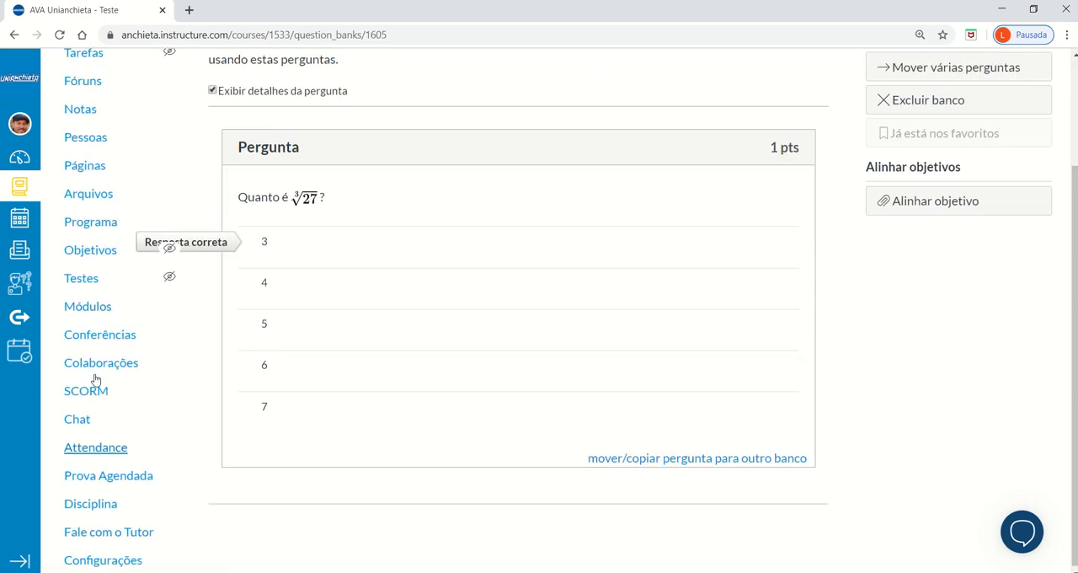
{"action": "left_click", "coordinate": [76, 281]}
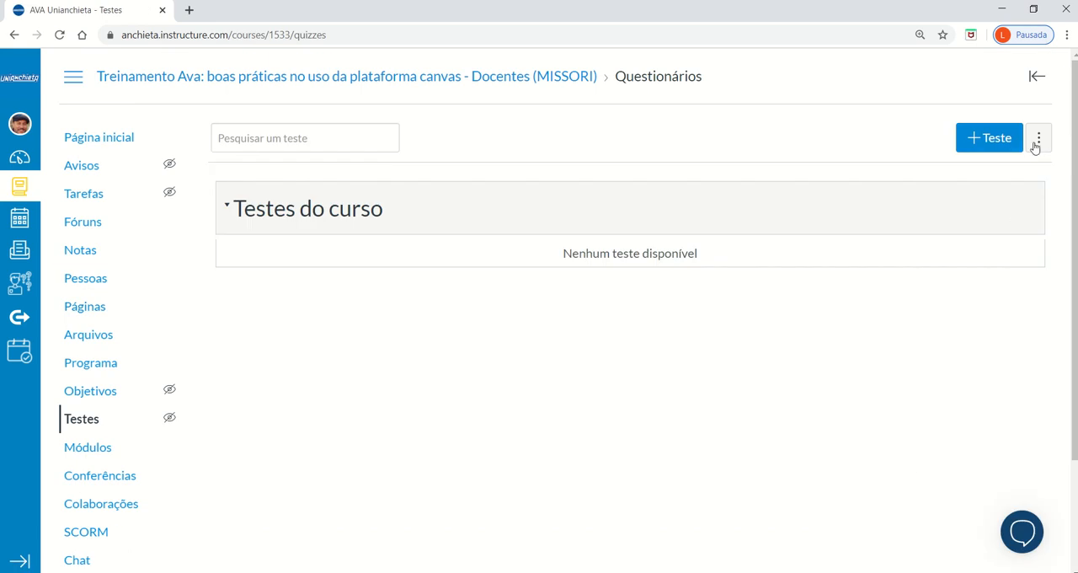
{"action": "left_click", "coordinate": [1040, 139]}
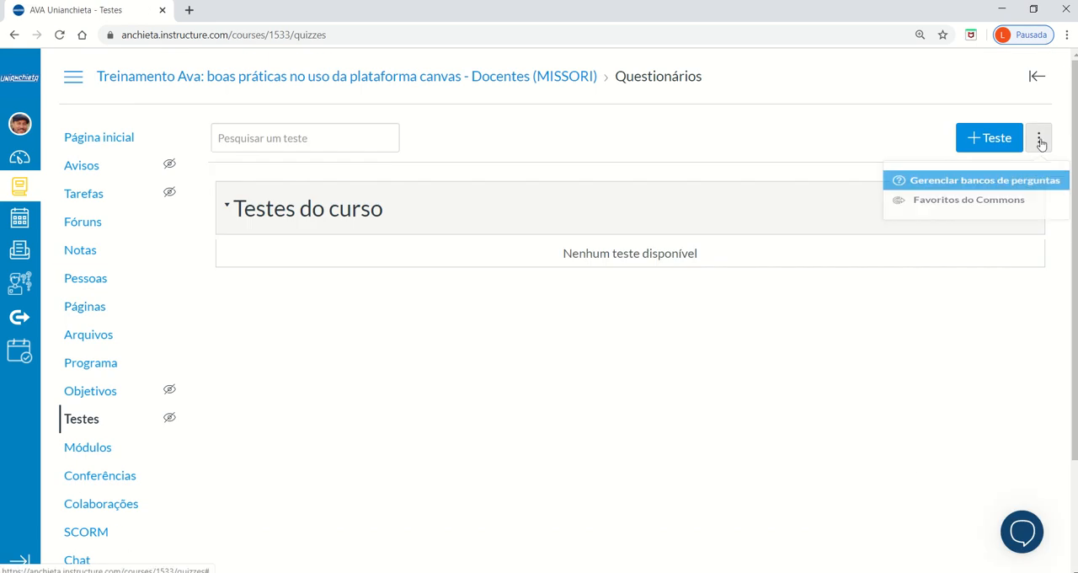
{"action": "left_click", "coordinate": [1026, 194]}
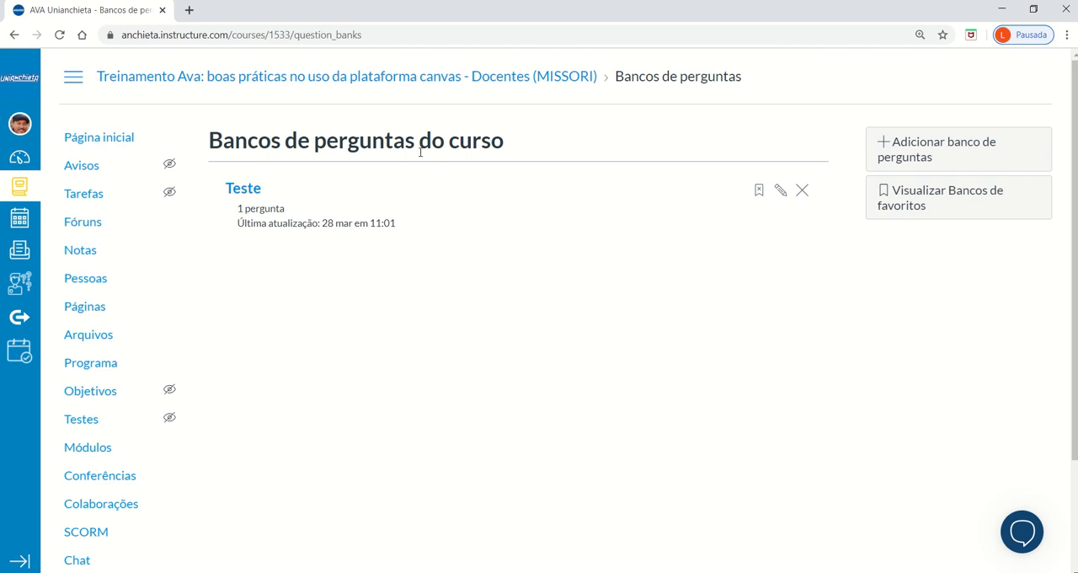
View the list of bookmarked question banks and return to the course's question banks.
{"action": "left_click", "coordinate": [959, 209]}
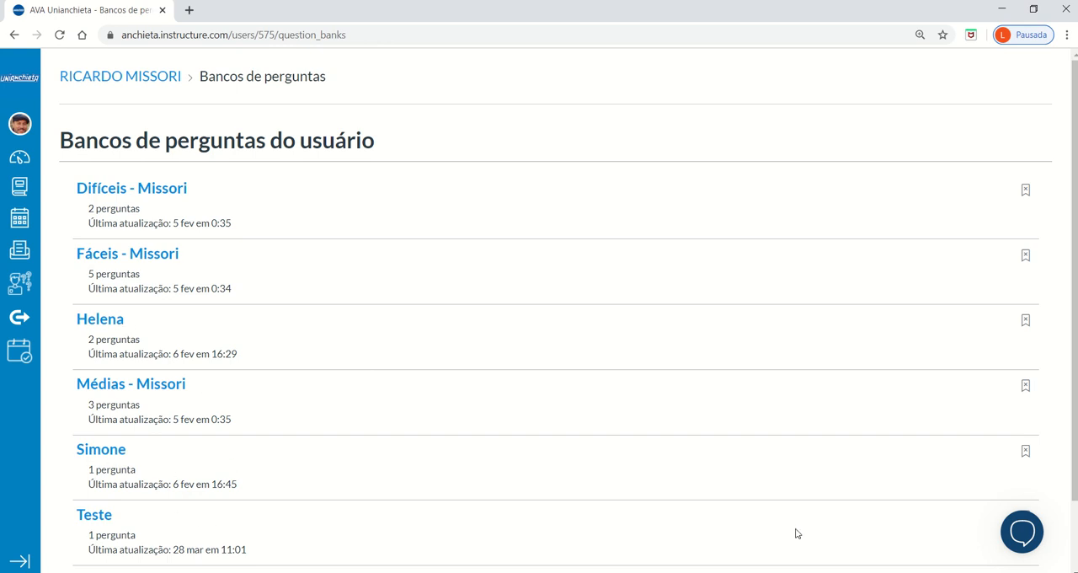
{"action": "scroll", "coordinate": [1071, 483], "scroll_direction": "down", "scroll_amount": 1}
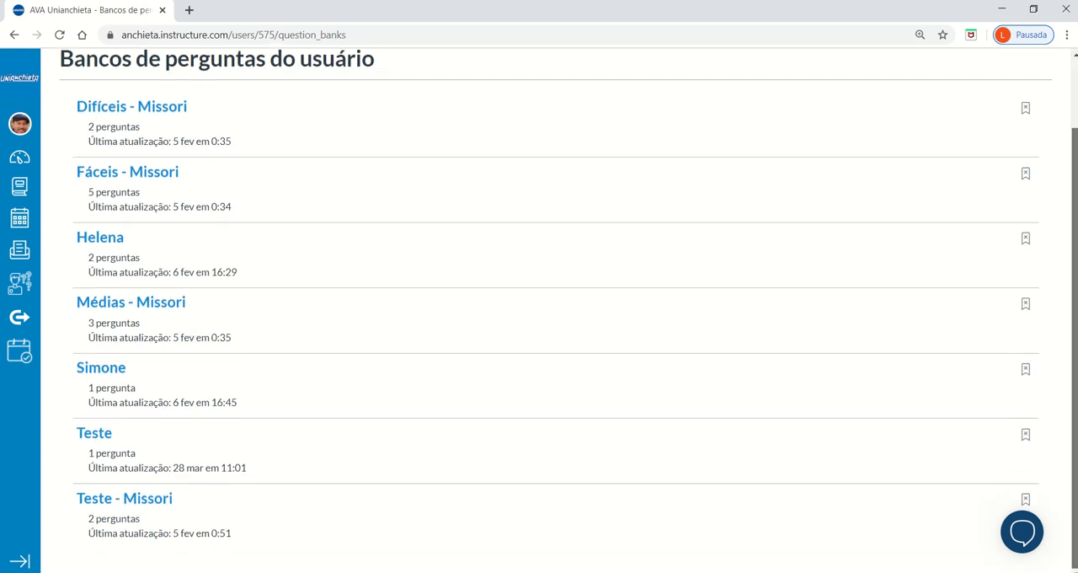
{"action": "scroll", "coordinate": [1053, 374], "scroll_direction": "up", "scroll_amount": 1}
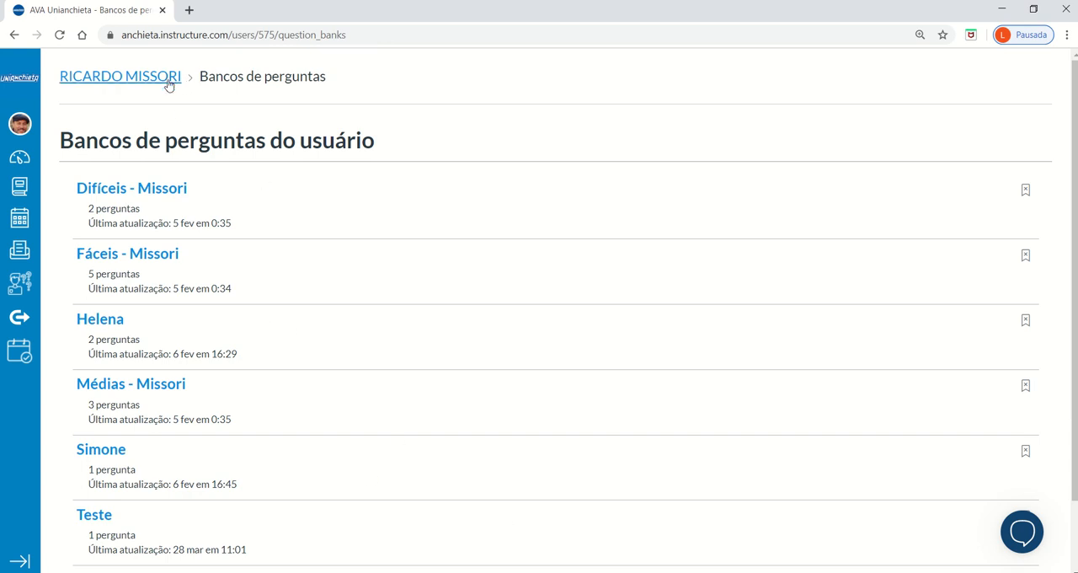
{"action": "left_click", "coordinate": [14, 36]}
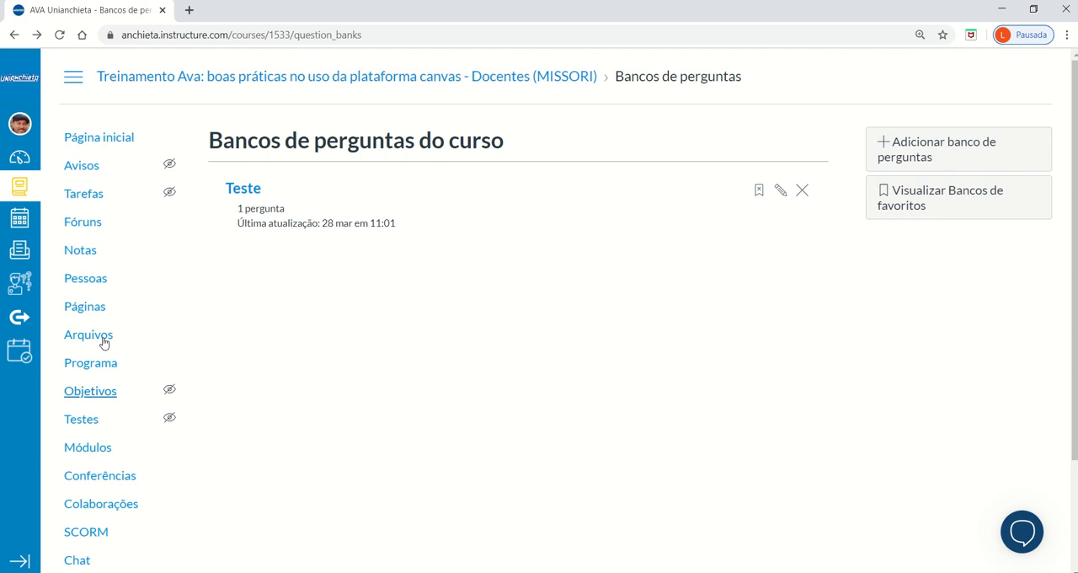
Open the course's modules page and locate the Material module.
{"action": "left_click", "coordinate": [82, 421]}
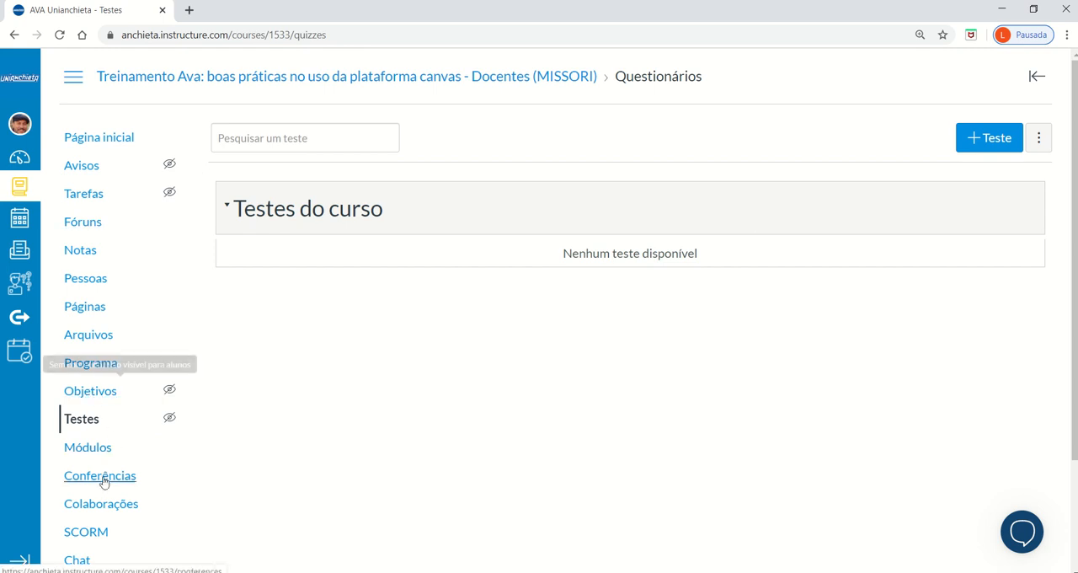
{"action": "left_click", "coordinate": [88, 449]}
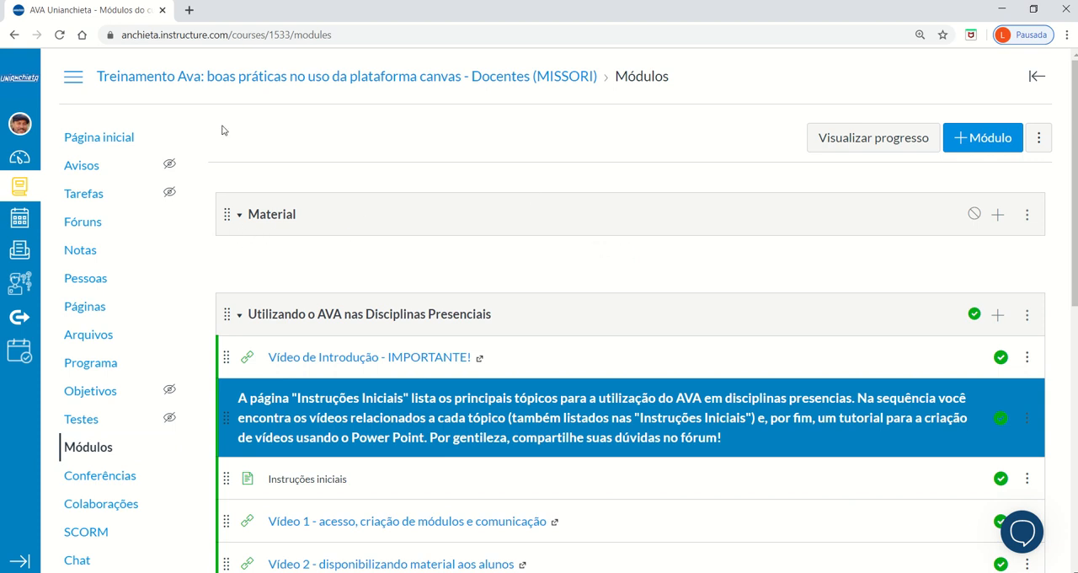
{"action": "scroll", "coordinate": [423, 314], "scroll_direction": "down", "scroll_amount": 3}
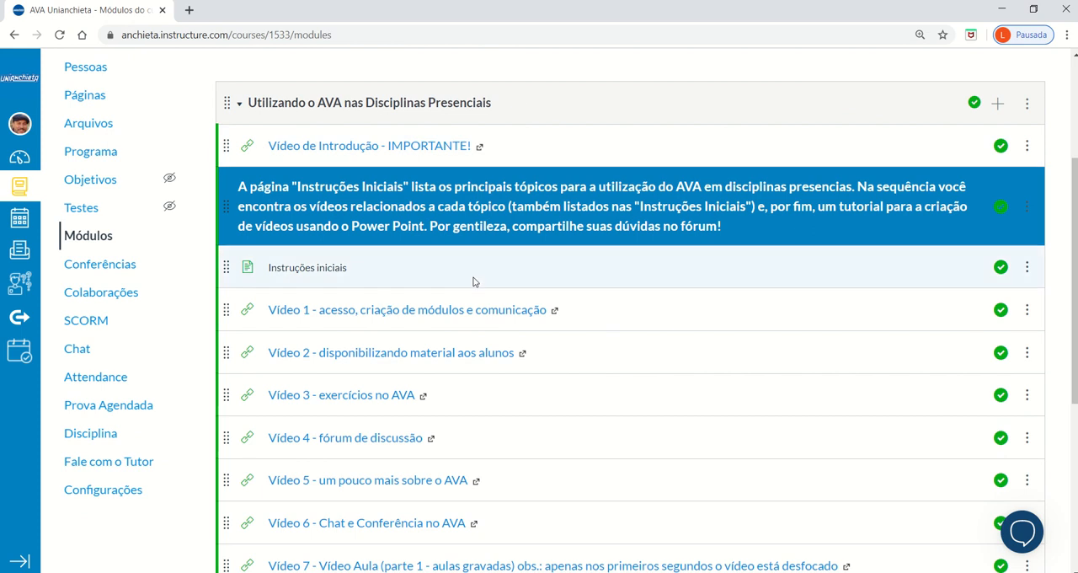
{"action": "scroll", "coordinate": [488, 312], "scroll_direction": "down", "scroll_amount": 5}
{"action": "scroll", "coordinate": [492, 298], "scroll_direction": "up", "scroll_amount": 5}
{"action": "scroll", "coordinate": [490, 296], "scroll_direction": "up", "scroll_amount": 3}
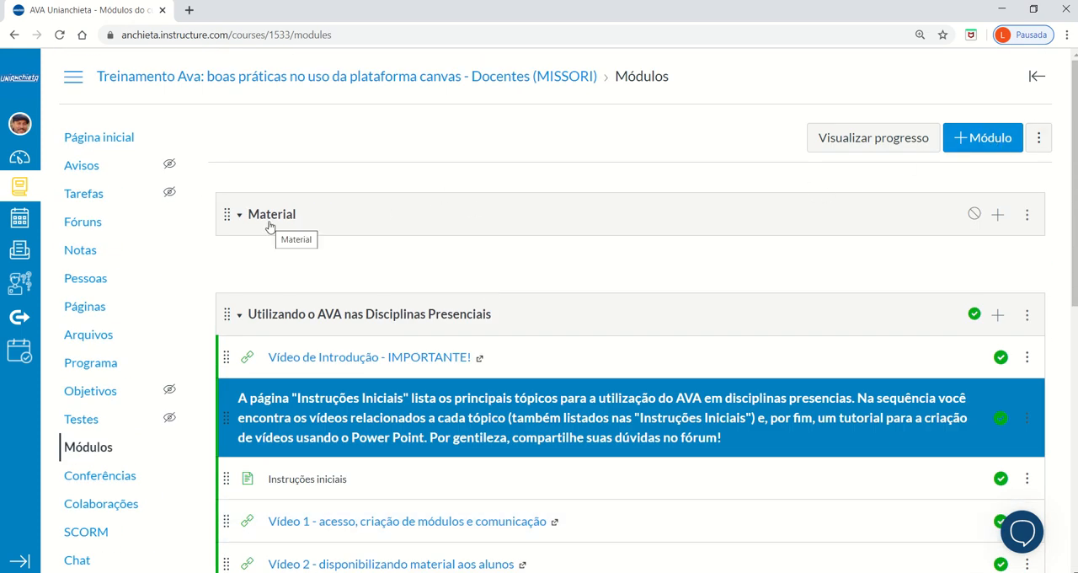
Start adding a new quiz (Teste) to the Material module and name it "Exemplo de prova".
{"action": "left_click", "coordinate": [999, 221]}
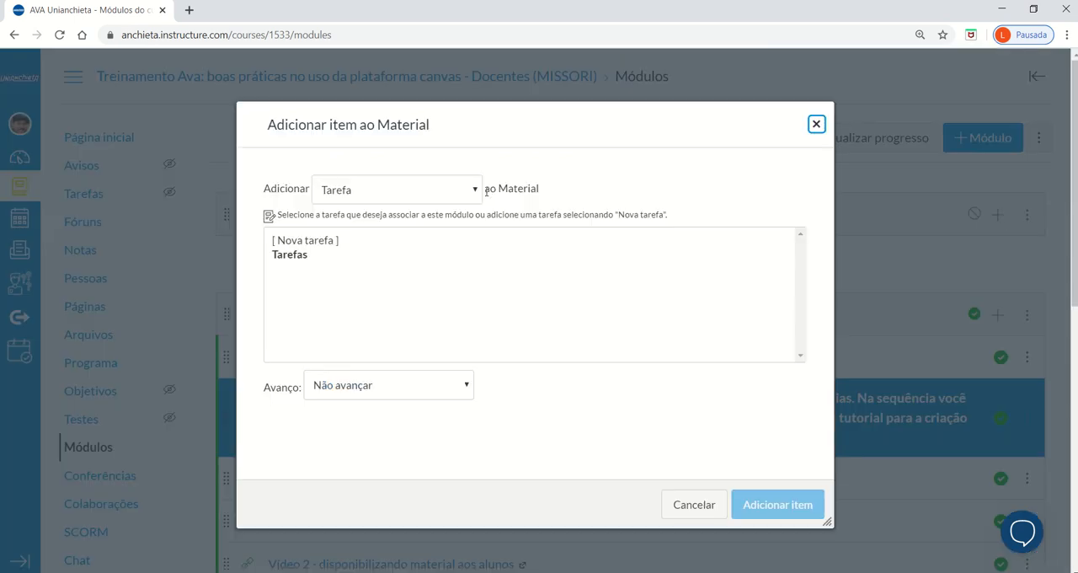
{"action": "left_click", "coordinate": [457, 199]}
{"action": "left_click", "coordinate": [447, 224]}
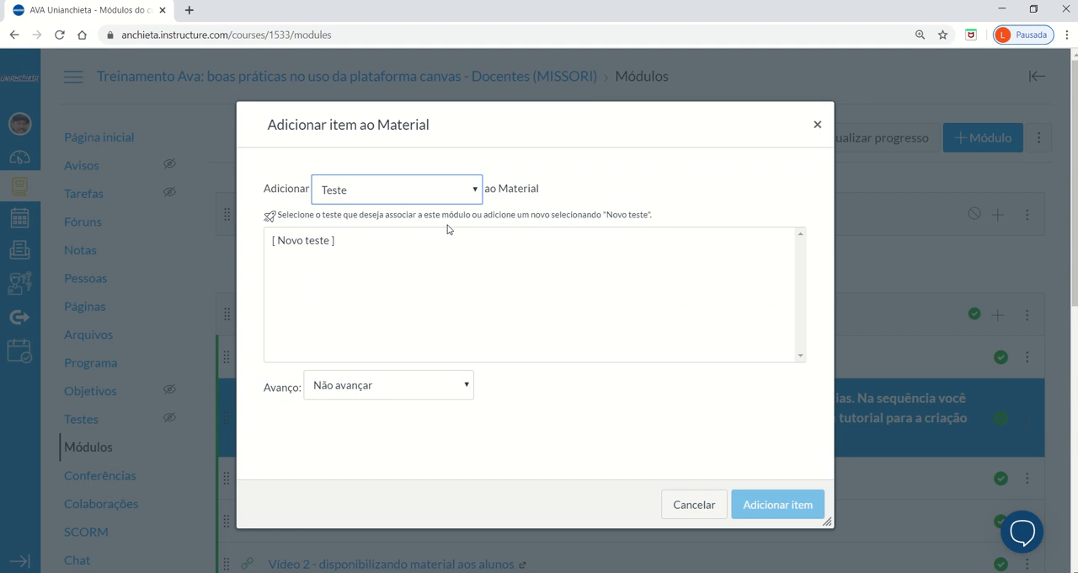
{"action": "left_click", "coordinate": [324, 246]}
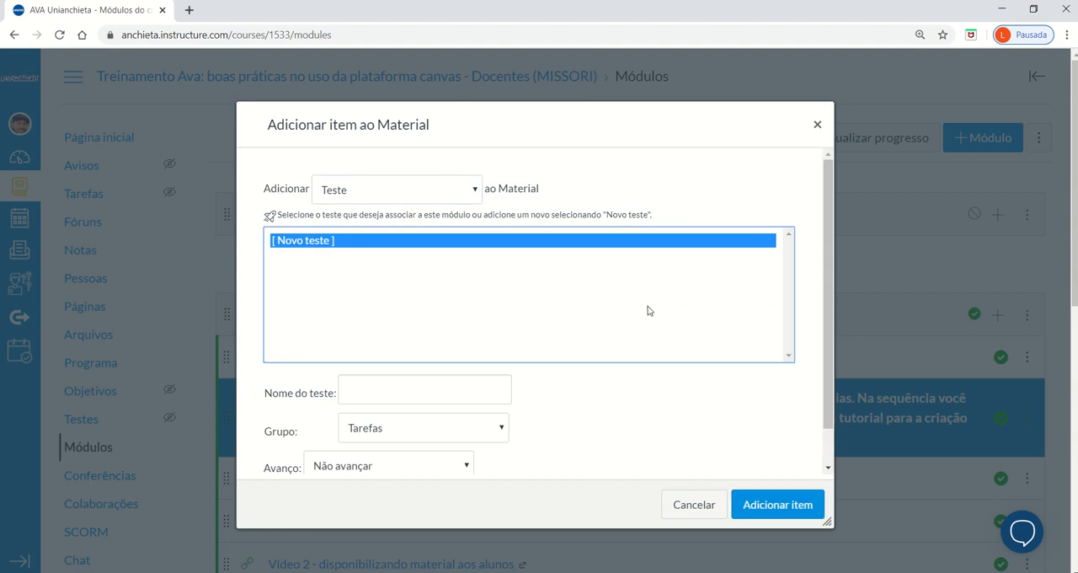
{"action": "left_click", "coordinate": [406, 391]}
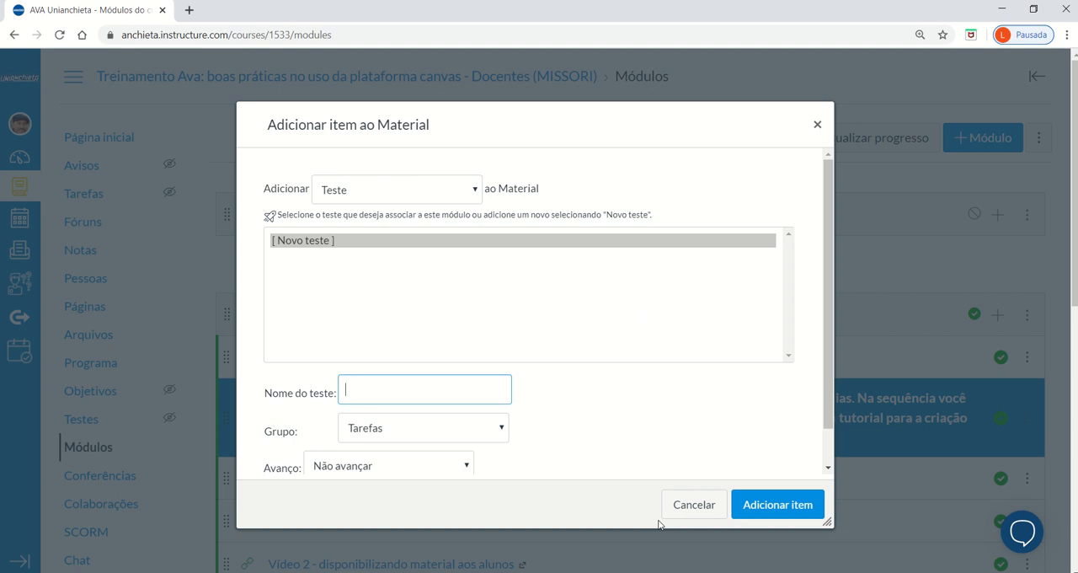
{"action": "type", "text": "Exemplo"}
{"action": "type", "text": "de prova"}
Keep the new quiz in the Tarefas group with no indentation (Não avançar) and add it to the module.
{"action": "left_click", "coordinate": [458, 433]}
{"action": "left_click", "coordinate": [458, 431]}
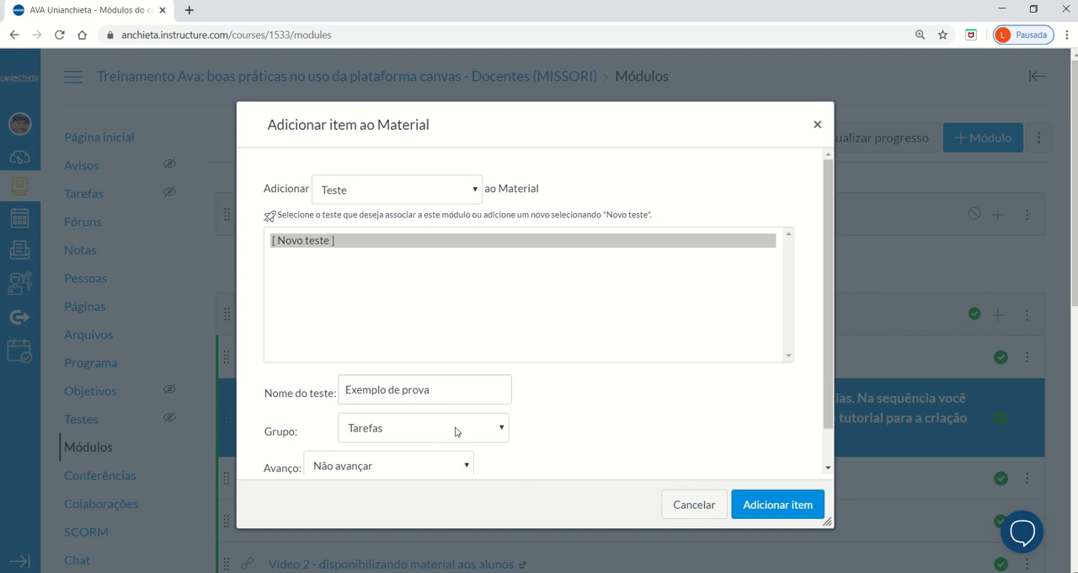
{"action": "left_click", "coordinate": [444, 468]}
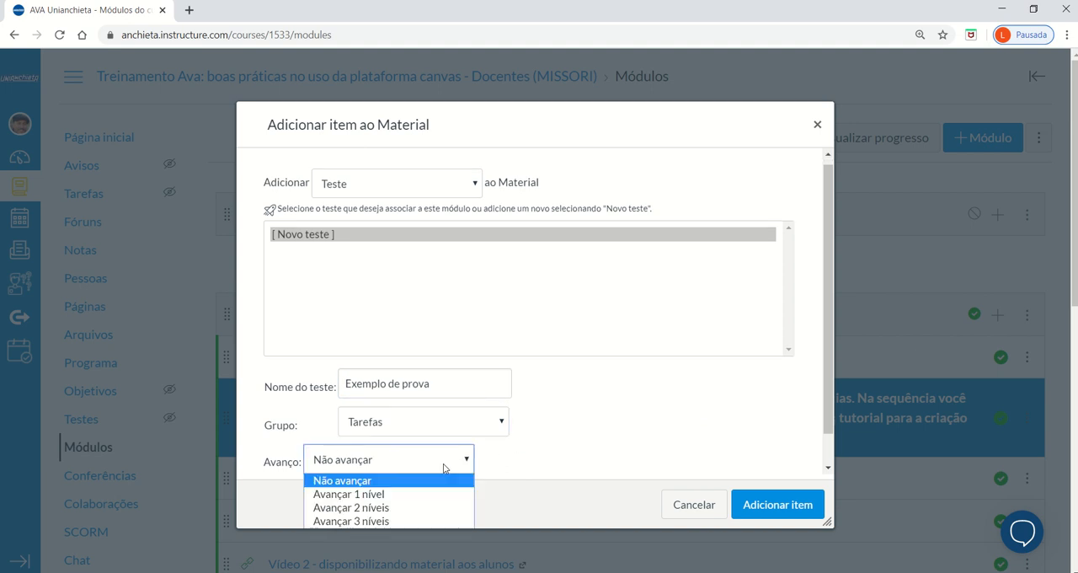
{"action": "left_click", "coordinate": [444, 467]}
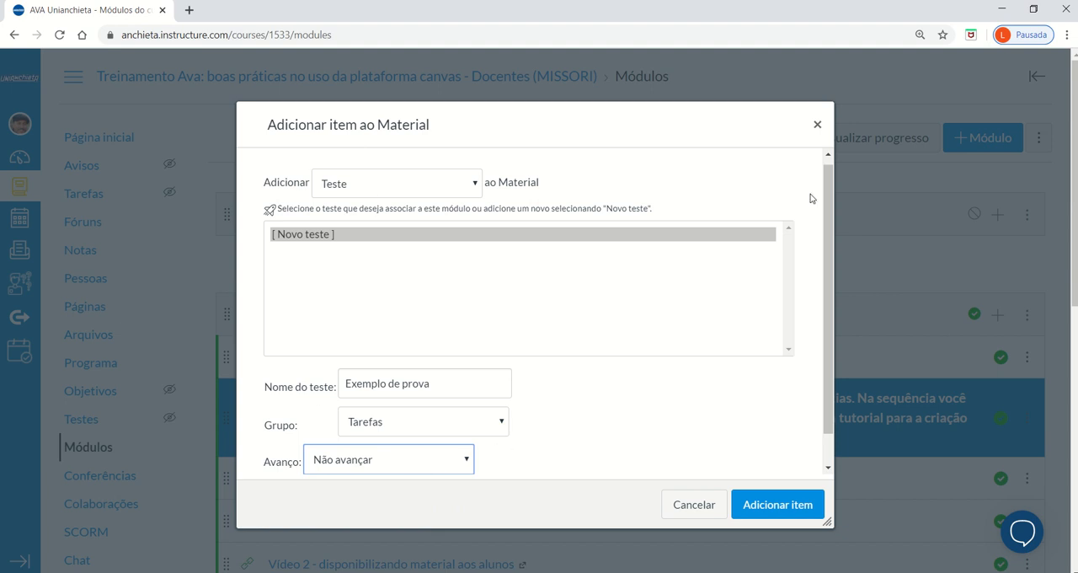
{"action": "left_click", "coordinate": [758, 505]}
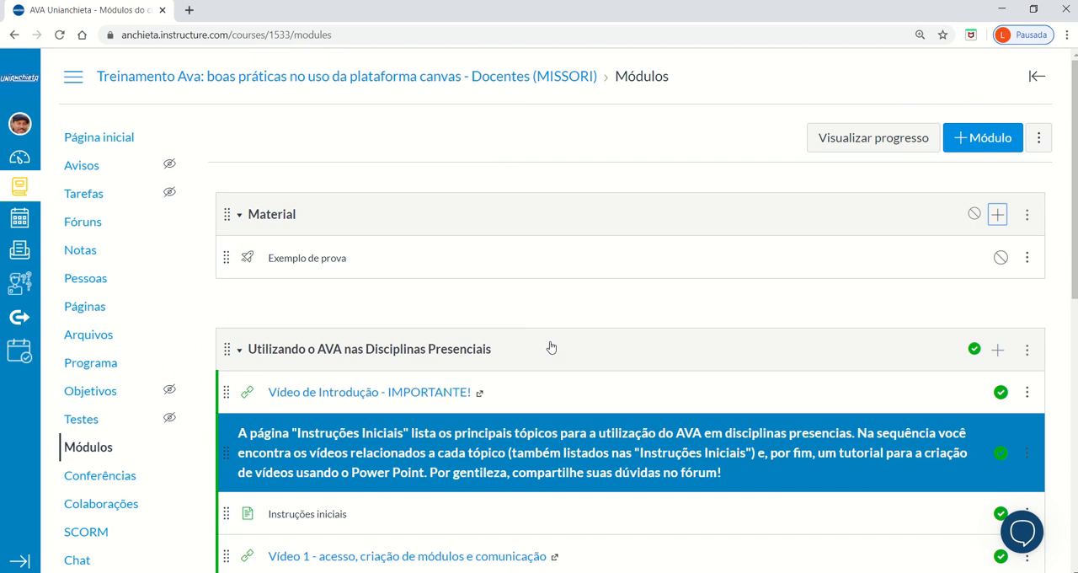
Open the "Exemplo de prova" quiz for editing and look over its details settings.
{"action": "left_click", "coordinate": [307, 260]}
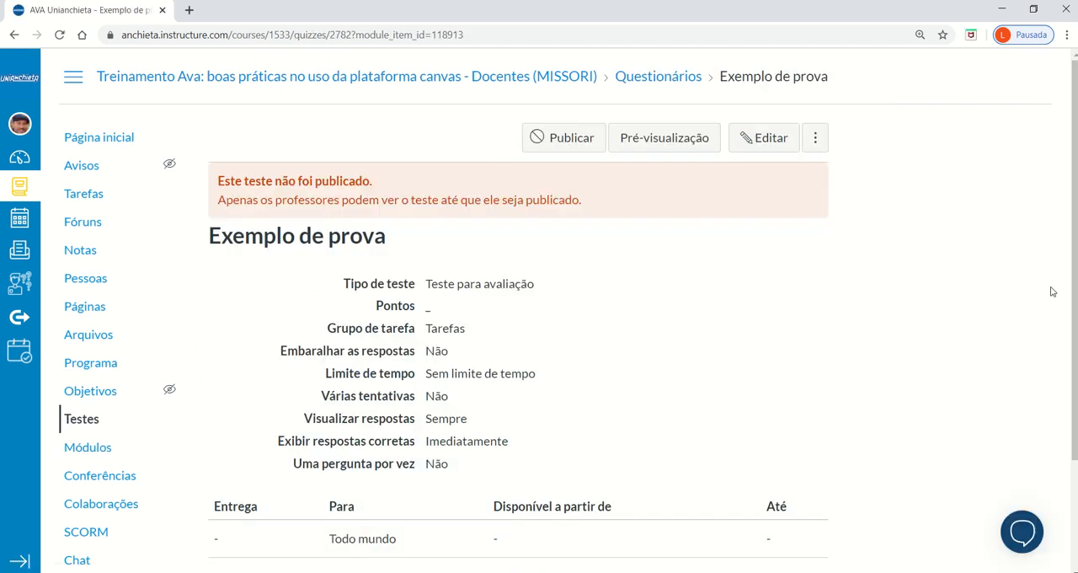
{"action": "left_click", "coordinate": [775, 149]}
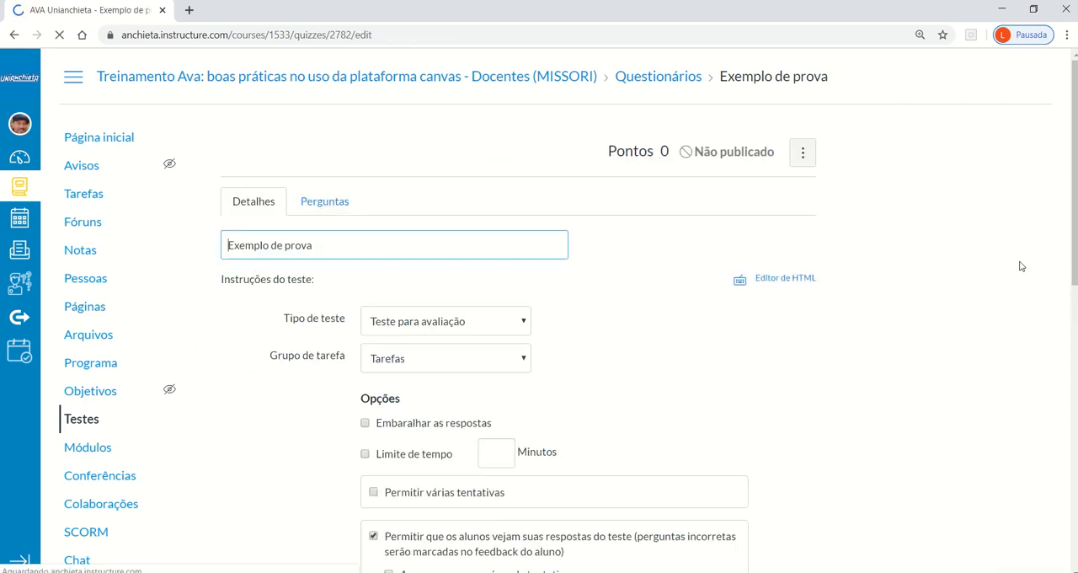
{"action": "scroll", "coordinate": [1023, 265], "scroll_direction": "down", "scroll_amount": 3}
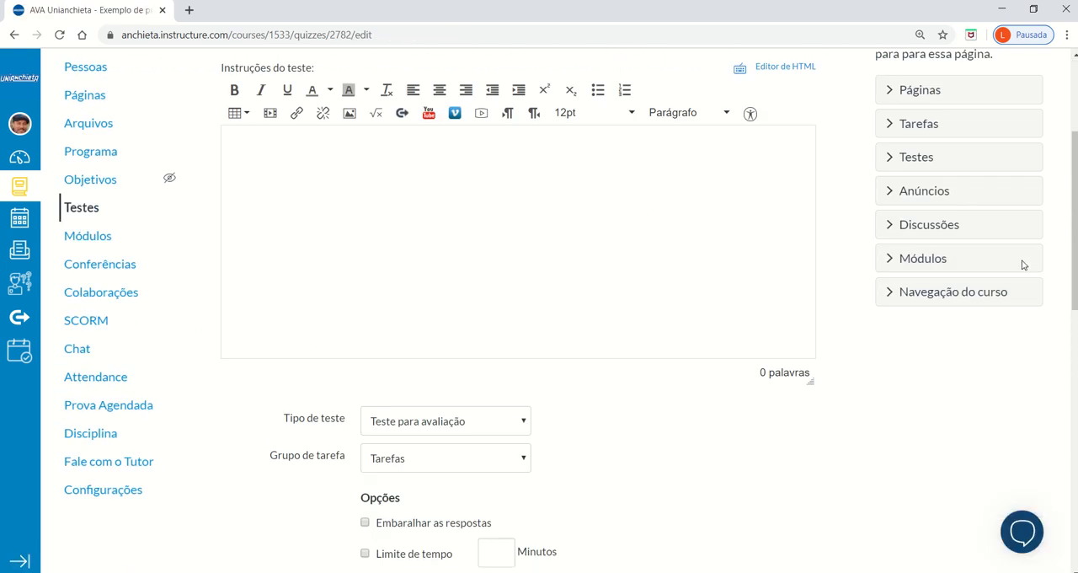
{"action": "scroll", "coordinate": [1023, 265], "scroll_direction": "down", "scroll_amount": 4}
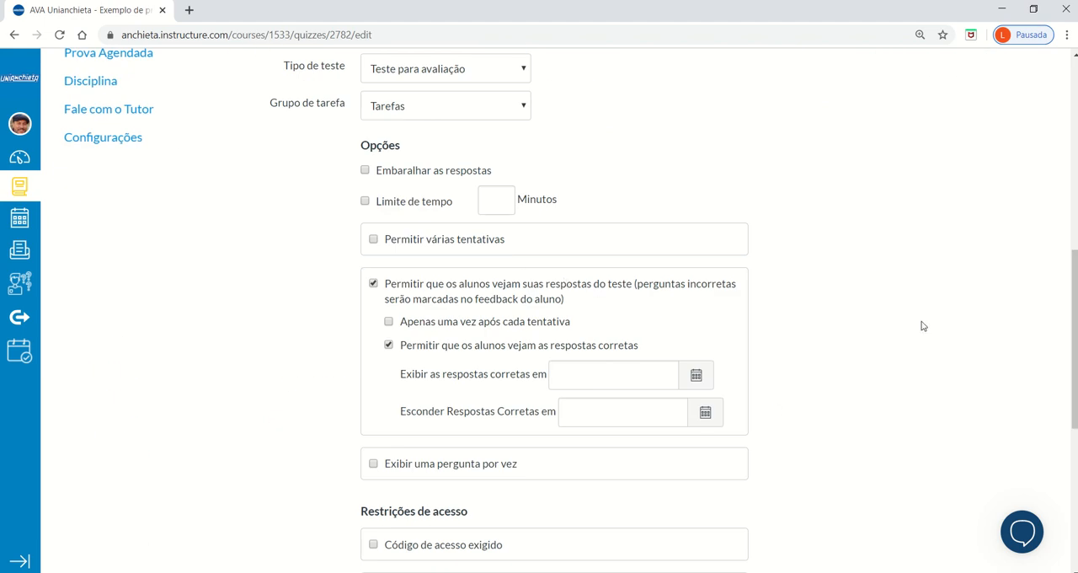
{"action": "scroll", "coordinate": [956, 338], "scroll_direction": "up", "scroll_amount": 6}
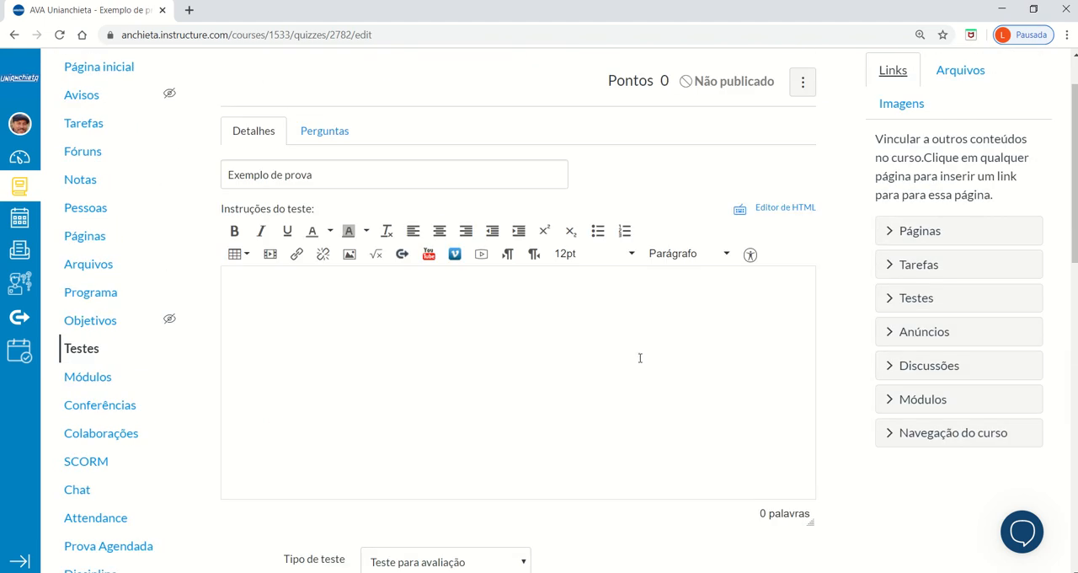
Enter the quiz instructions "Informações gerais sobre a prova".
{"action": "type", "text": "nformações"}
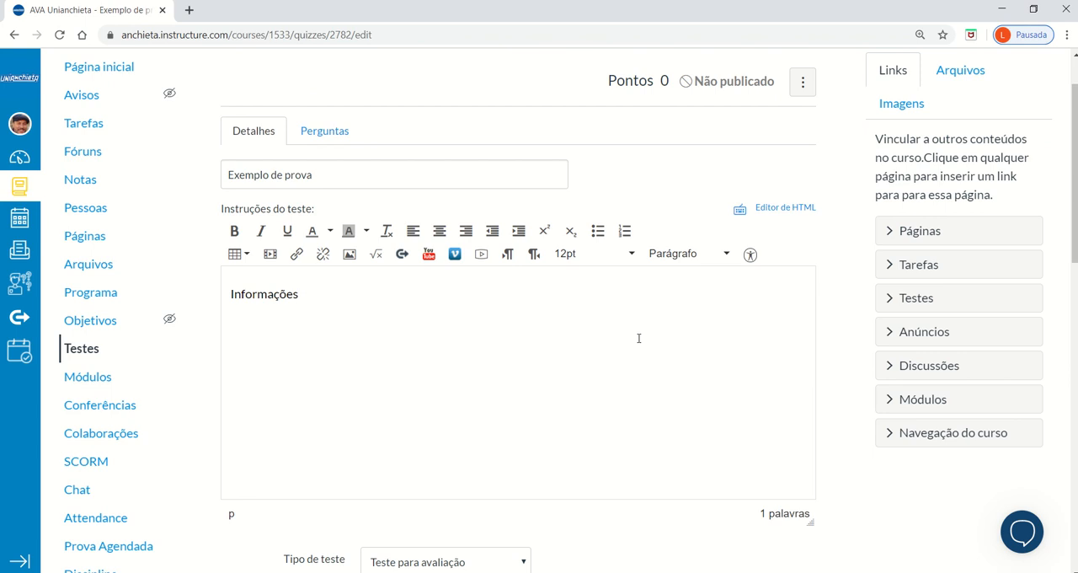
{"action": "type", "text": " geras"}
{"action": "type", "text": "is sobre o t"}
{"action": "type", "text": "erste"}
{"action": "key", "text": "BackSpace"}
{"action": "key", "text": "BackSpace"}
{"action": "key", "text": "BackSpace"}
{"action": "type", "text": "a prova"}
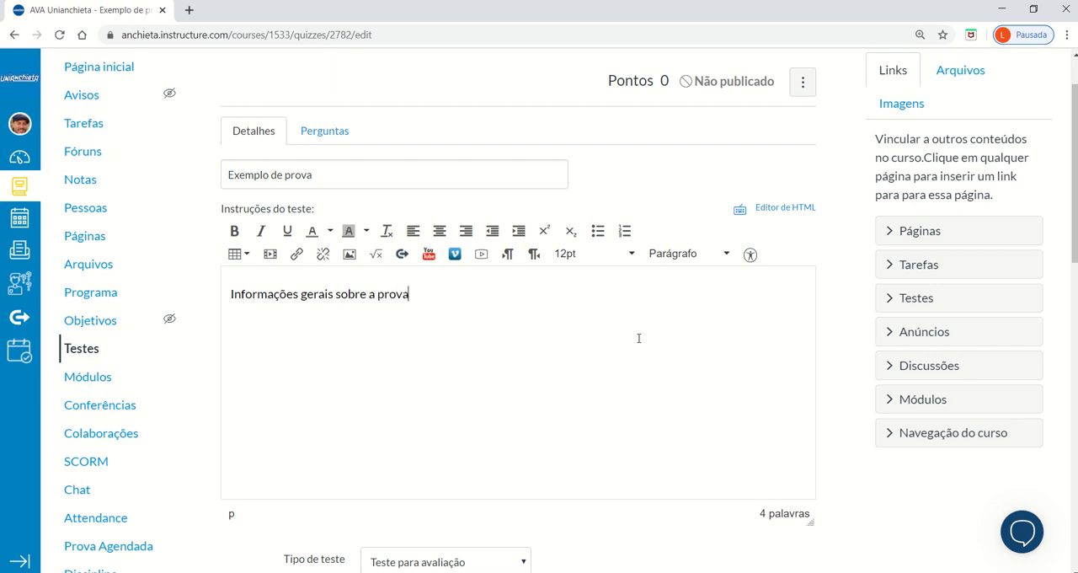
Review the available quiz types and keep "Teste para avaliação".
{"action": "scroll", "coordinate": [868, 252], "scroll_direction": "down", "scroll_amount": 3}
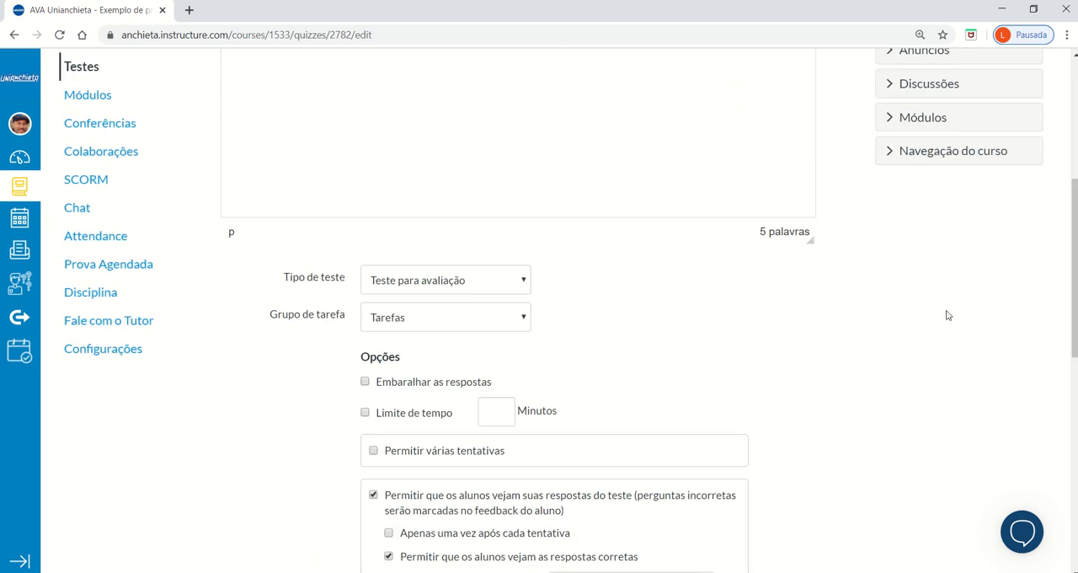
{"action": "left_click", "coordinate": [463, 286]}
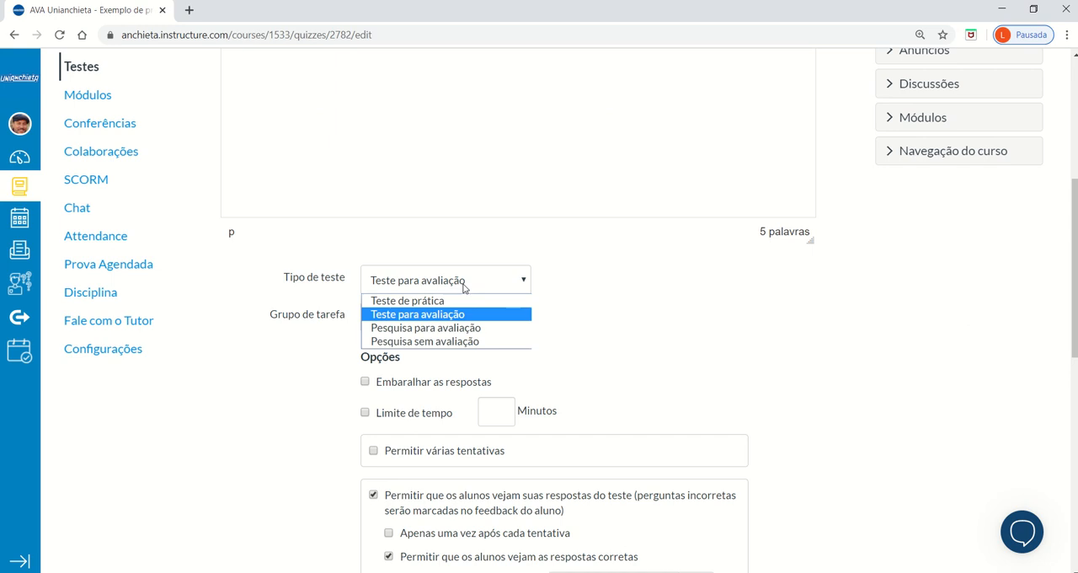
{"action": "left_click", "coordinate": [464, 287]}
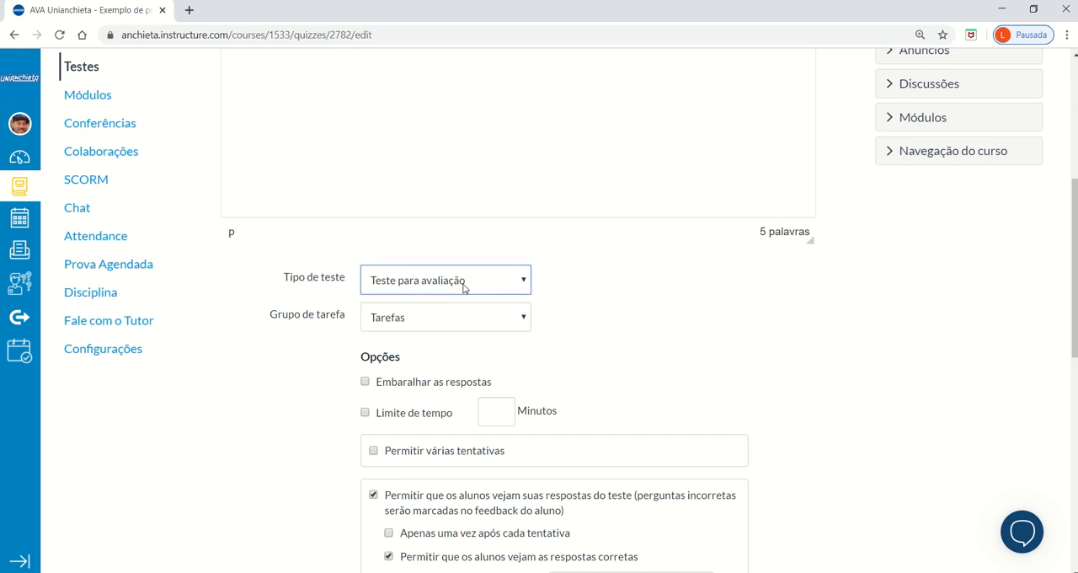
Enable answer shuffling and set a 60-minute time limit for the quiz.
{"action": "scroll", "coordinate": [640, 341], "scroll_direction": "down", "scroll_amount": 4}
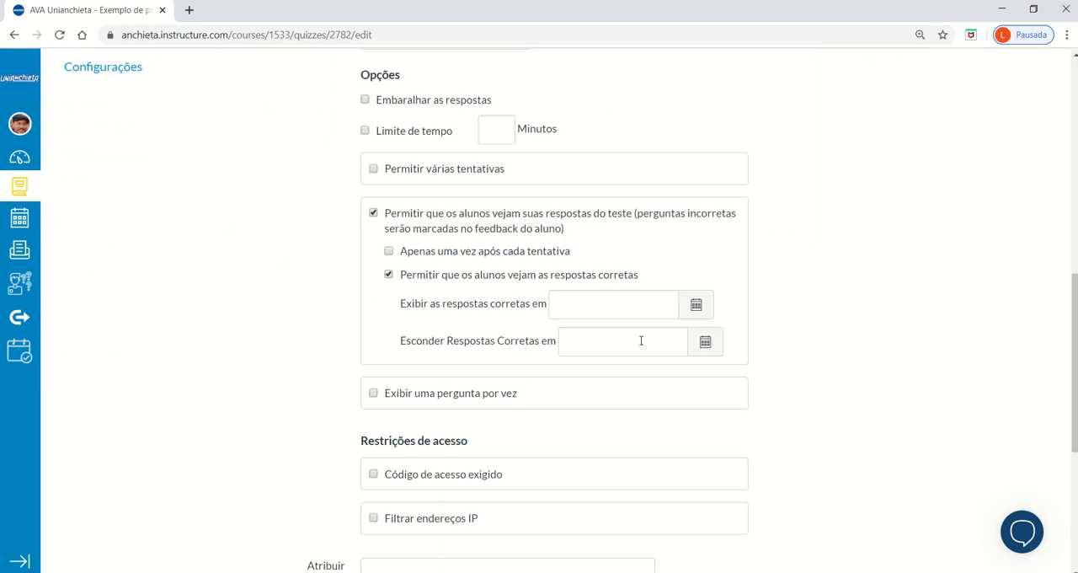
{"action": "scroll", "coordinate": [641, 339], "scroll_direction": "up", "scroll_amount": 2}
{"action": "left_click", "coordinate": [365, 241]}
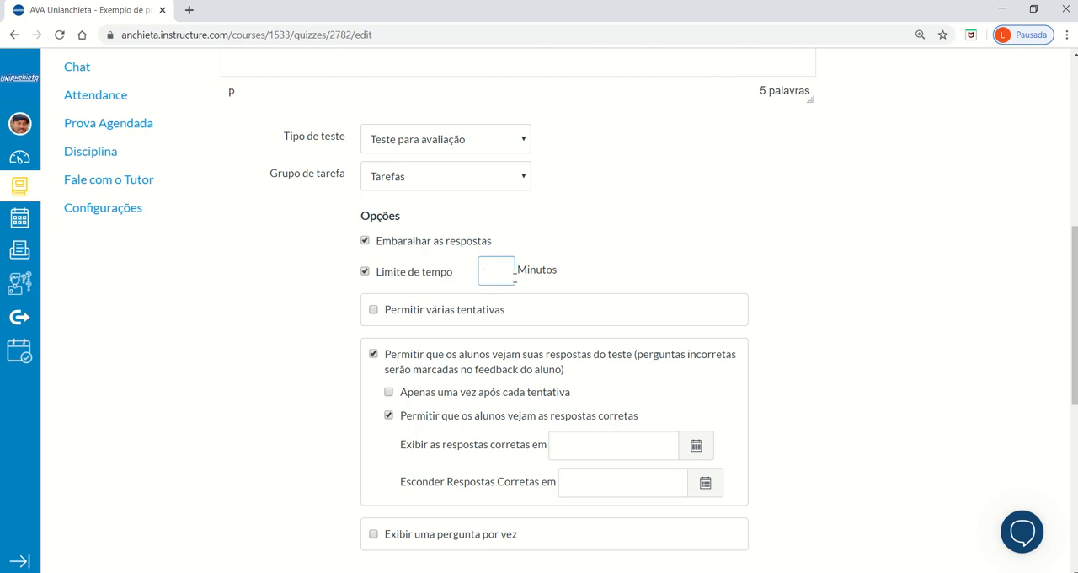
{"action": "left_click", "coordinate": [364, 274]}
{"action": "left_click", "coordinate": [364, 274]}
{"action": "type", "text": "60"}
Disable the option that lets students see their quiz responses.
{"action": "scroll", "coordinate": [743, 278], "scroll_direction": "down", "scroll_amount": 3}
{"action": "scroll", "coordinate": [743, 277], "scroll_direction": "up", "scroll_amount": 2}
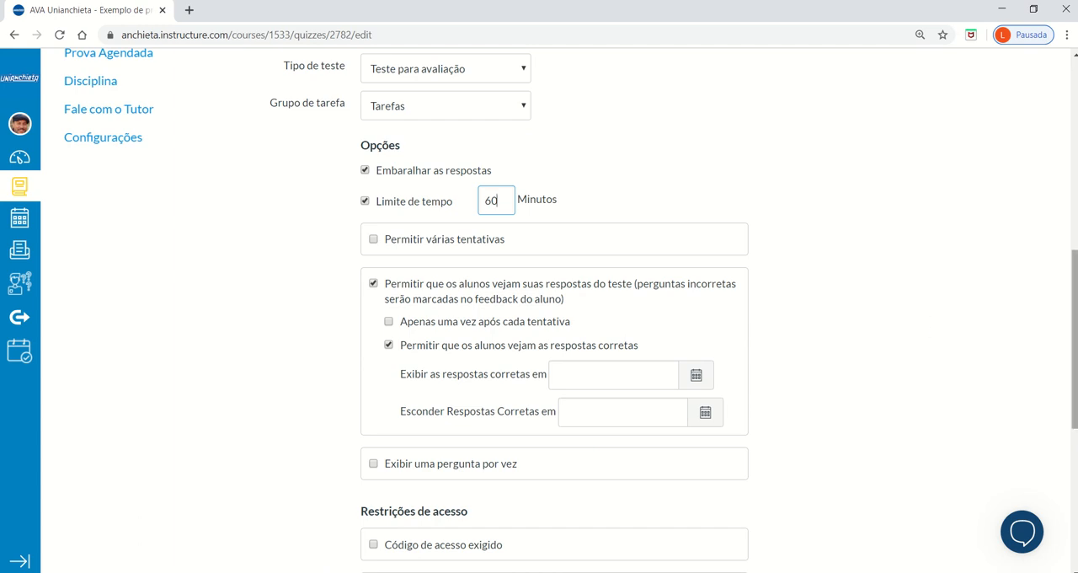
{"action": "left_click_drag", "start_coordinate": [1074, 337], "coordinate": [1074, 362]}
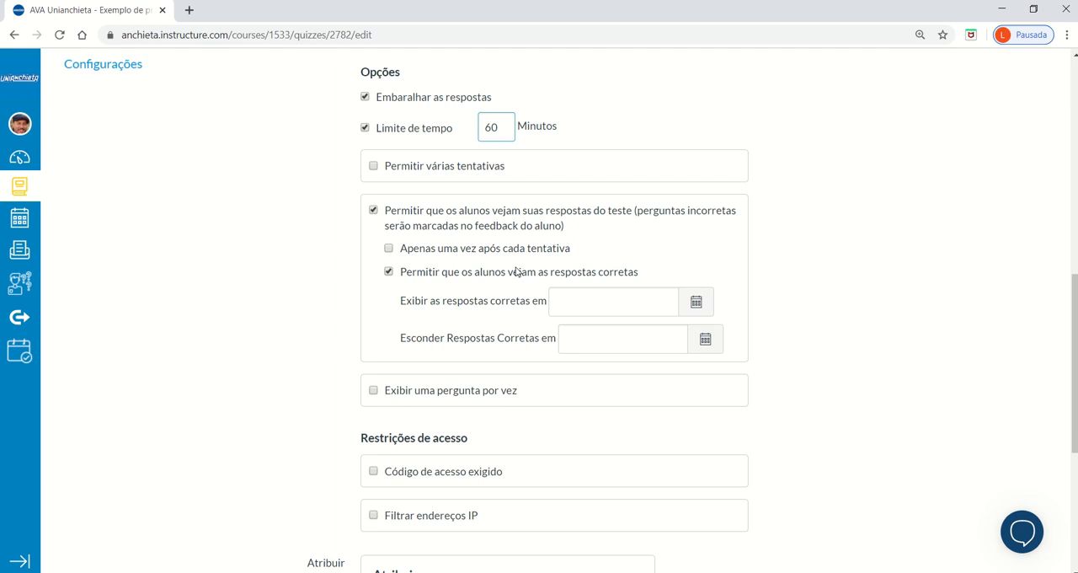
{"action": "left_click", "coordinate": [373, 213]}
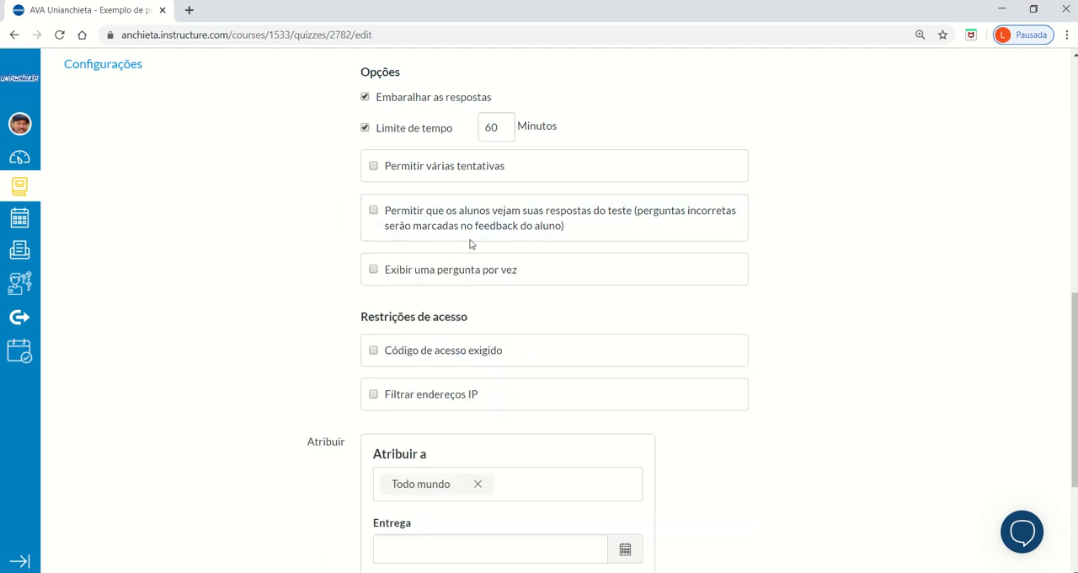
{"action": "left_click", "coordinate": [373, 213]}
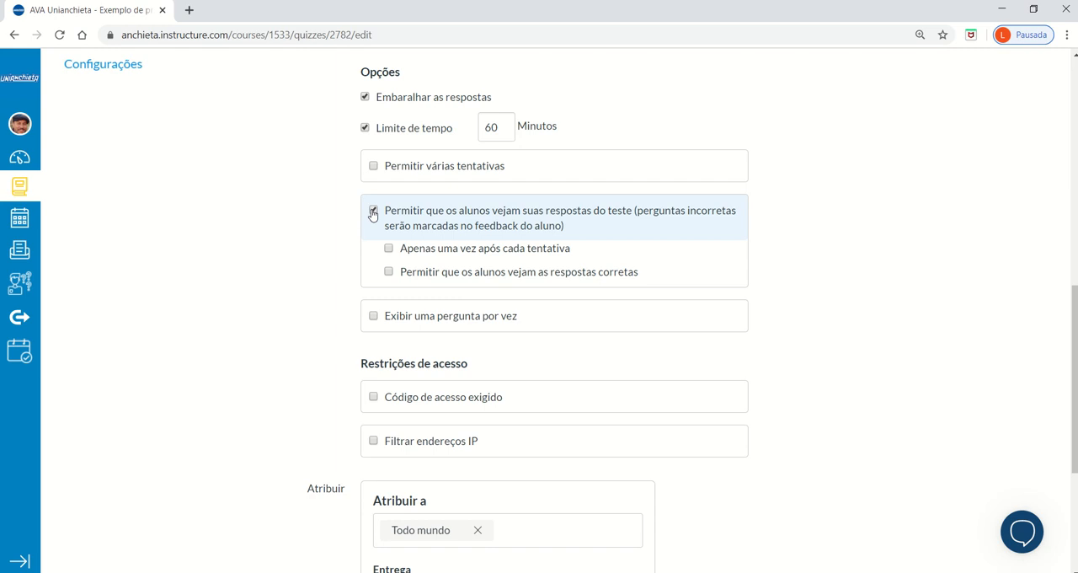
{"action": "left_click", "coordinate": [389, 272]}
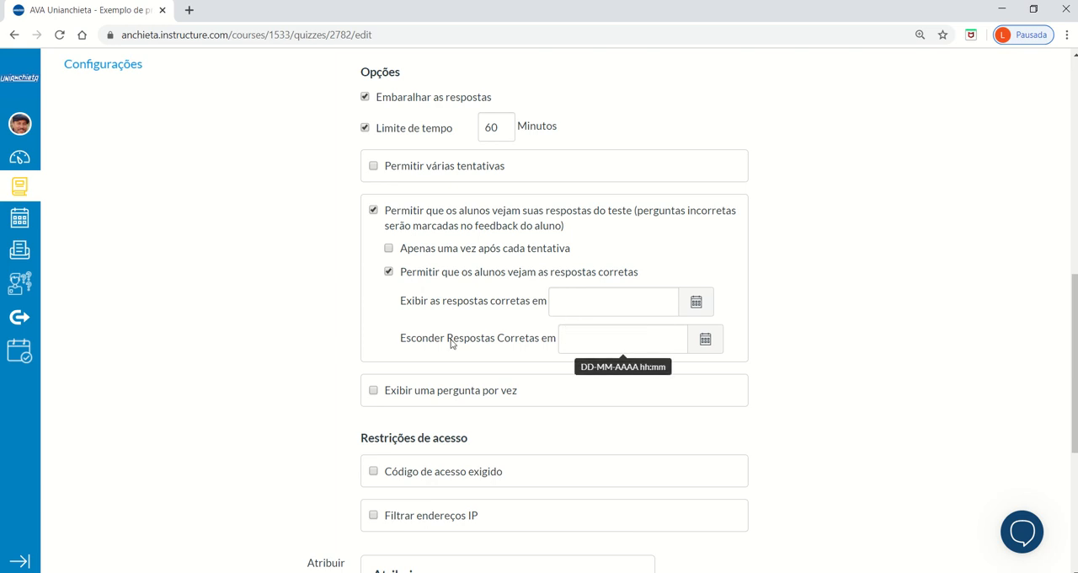
{"action": "left_click", "coordinate": [373, 212]}
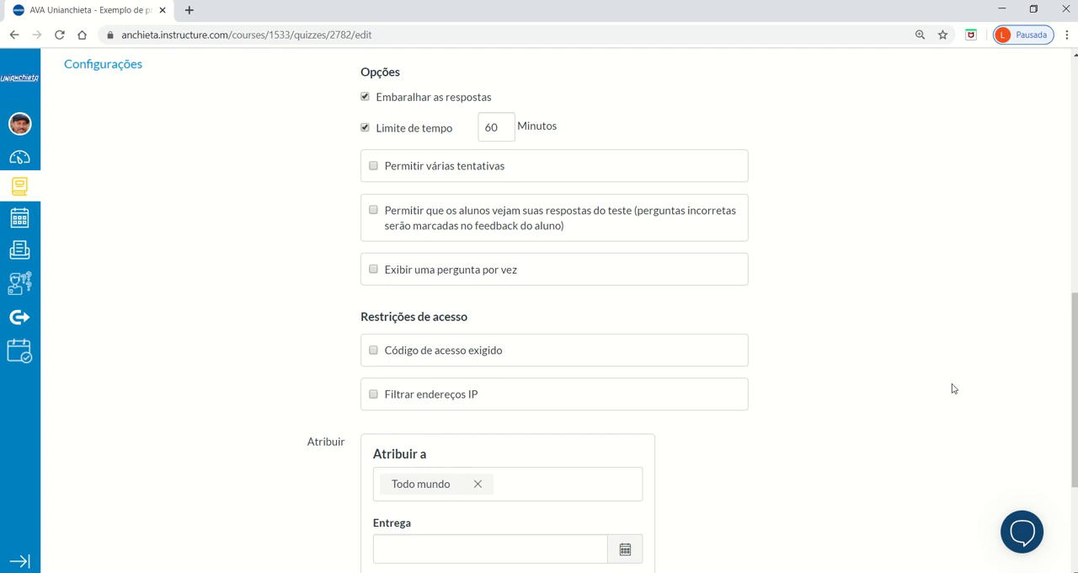
Set the quiz due date to 29 Mar 23:59 and its availability from 28 Mar 0:00 until 29 Mar 23:59.
{"action": "scroll", "coordinate": [954, 388], "scroll_direction": "down", "scroll_amount": 3}
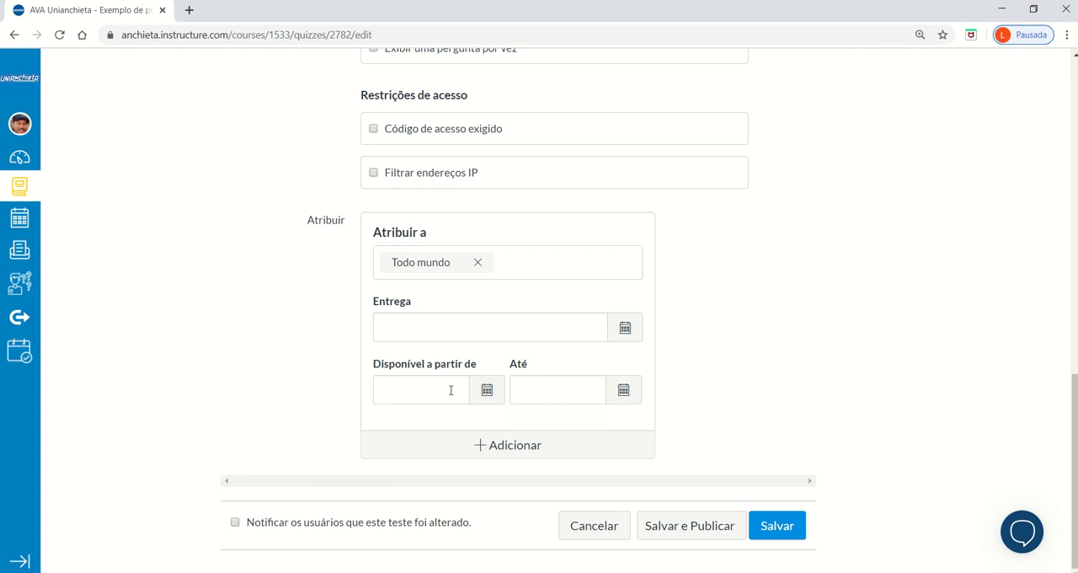
{"action": "left_click", "coordinate": [624, 328]}
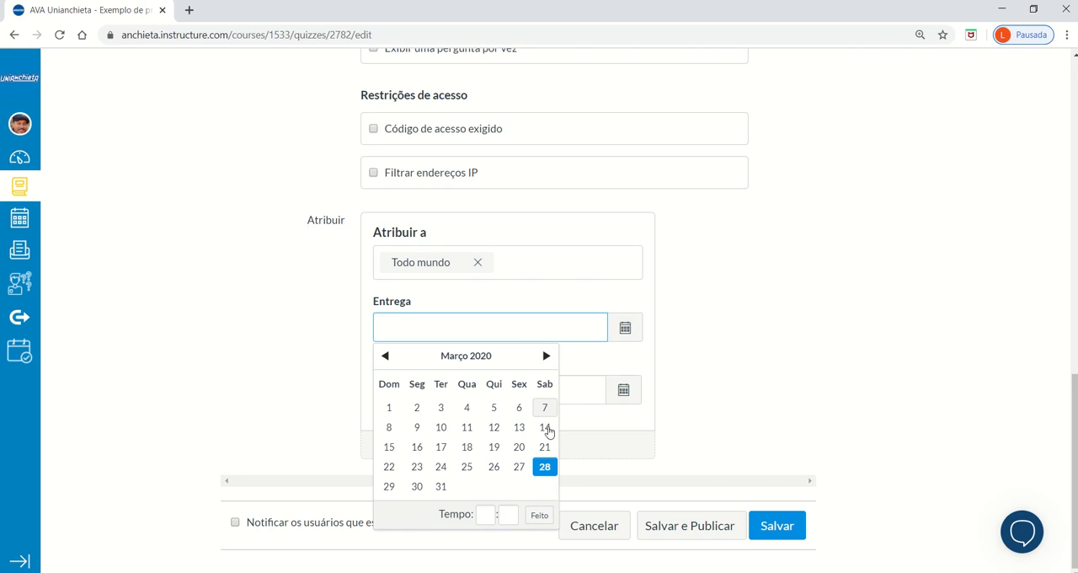
{"action": "left_click", "coordinate": [388, 487]}
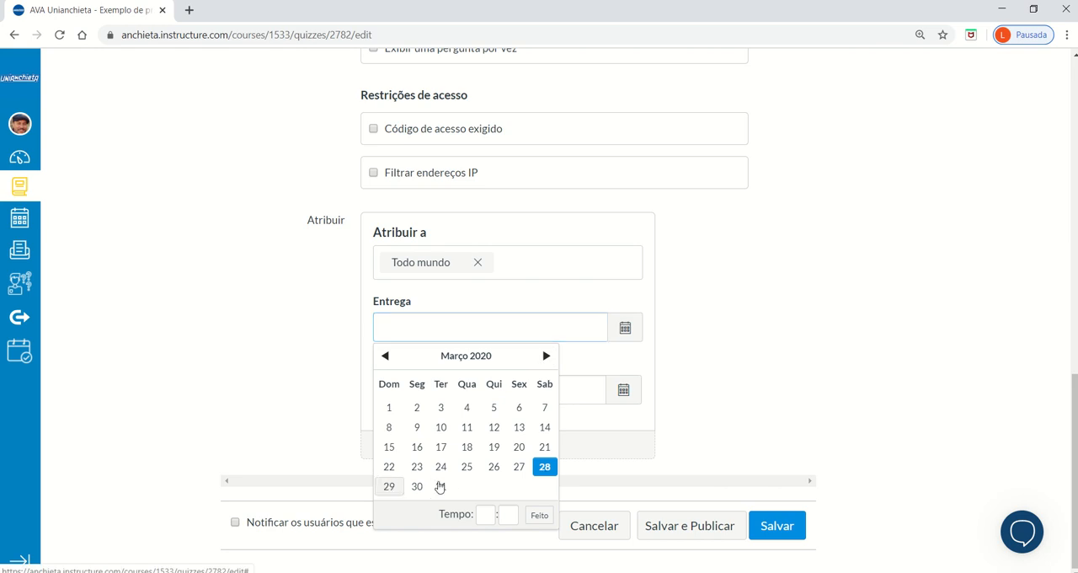
{"action": "left_click", "coordinate": [625, 404]}
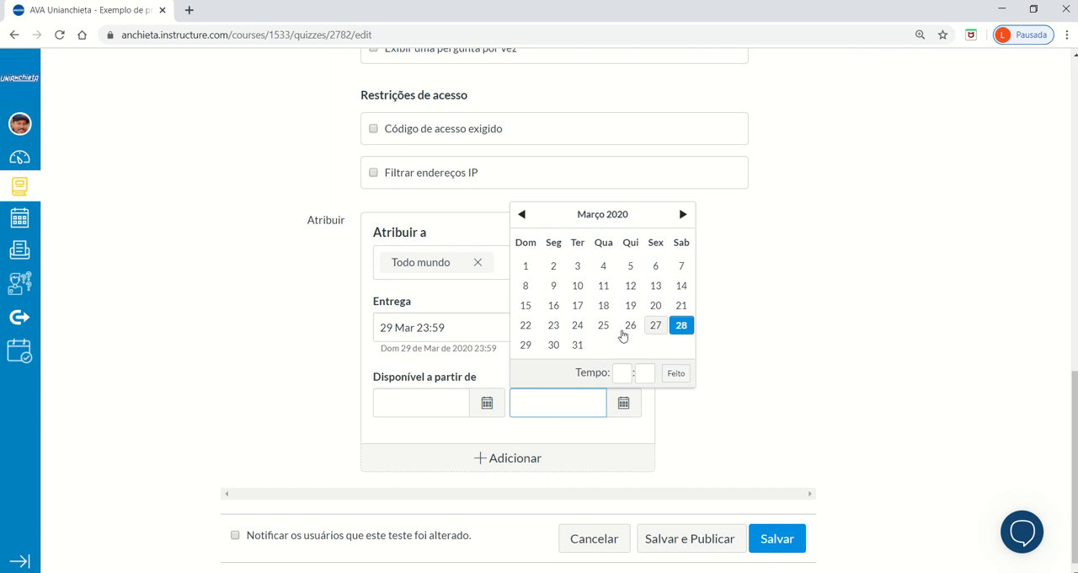
{"action": "left_click", "coordinate": [526, 347]}
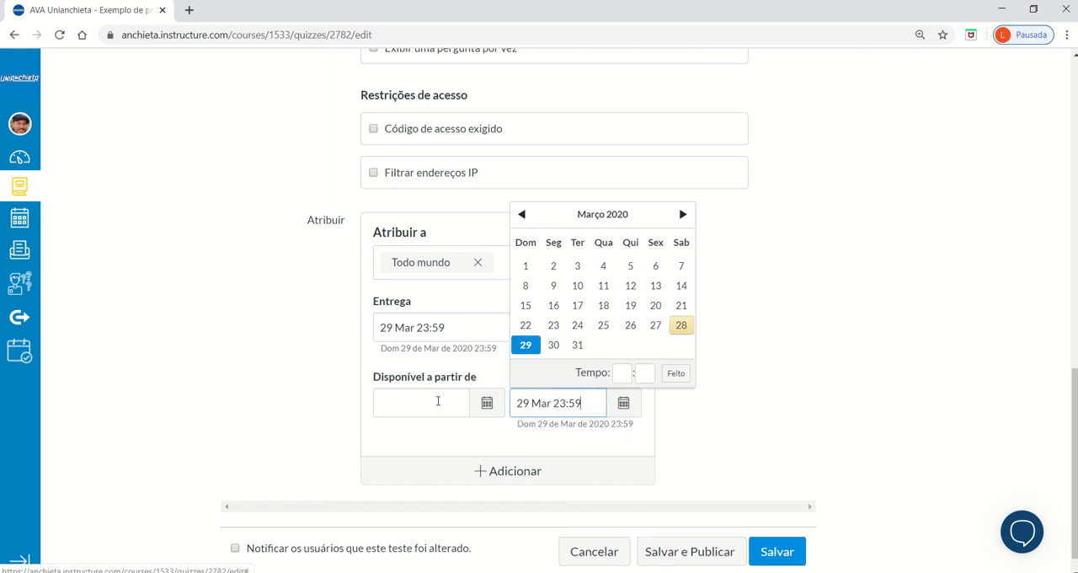
{"action": "left_click", "coordinate": [487, 405]}
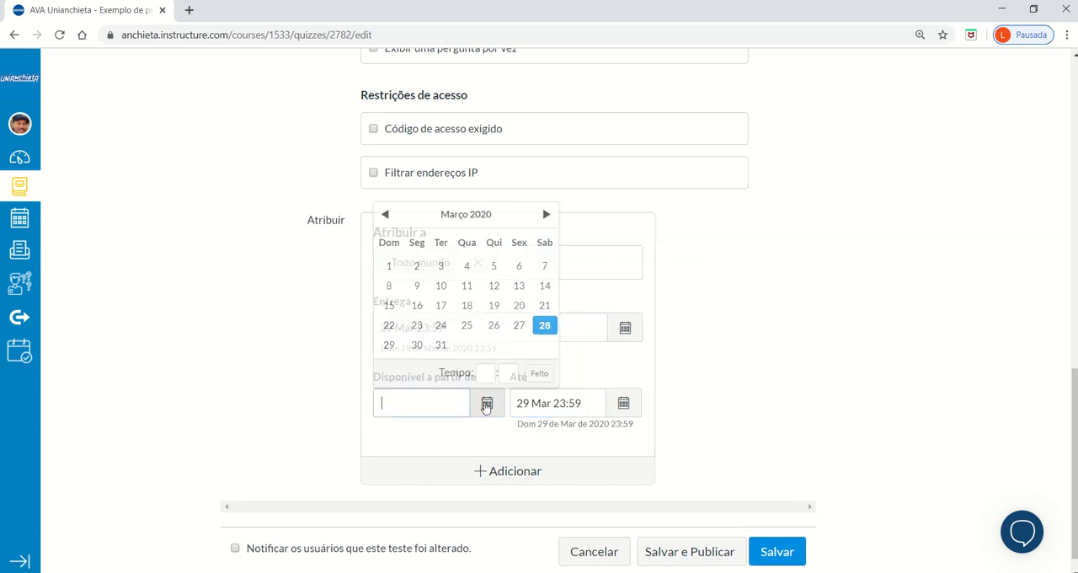
{"action": "left_click", "coordinate": [546, 326]}
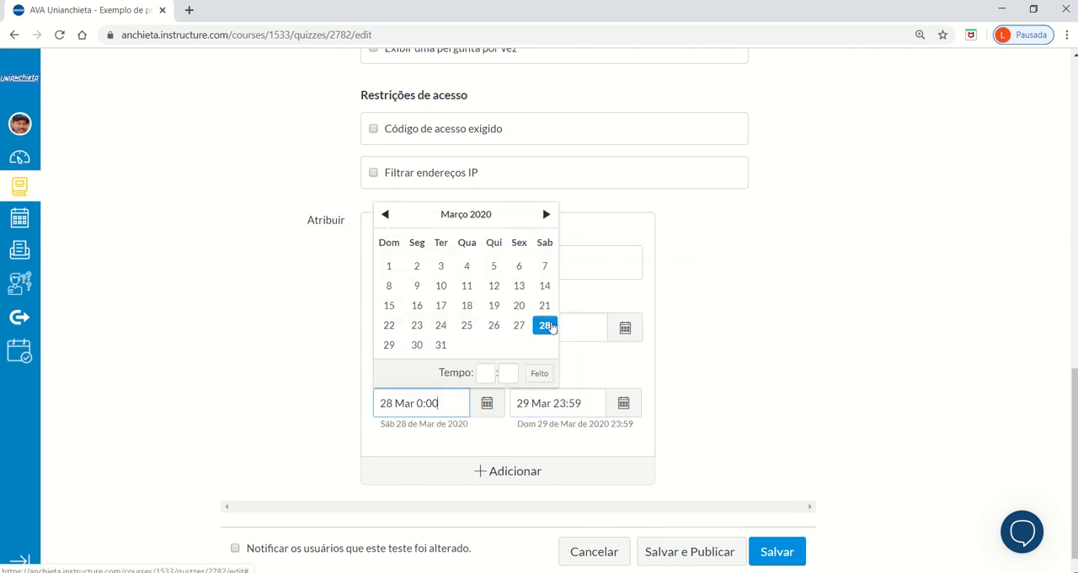
{"action": "left_click", "coordinate": [783, 392]}
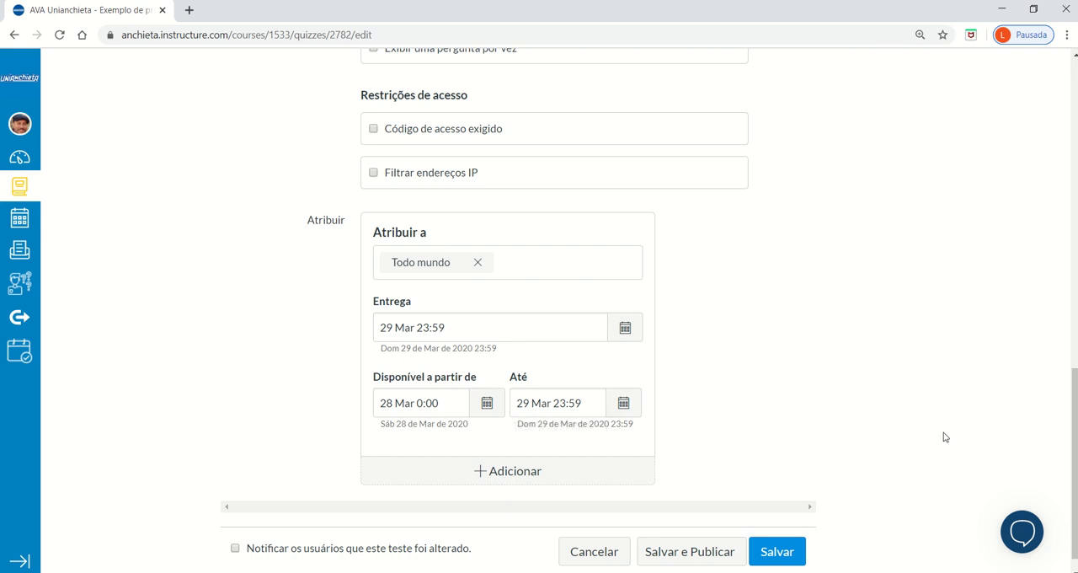
Save the quiz without publishing it and review its settings summary.
{"action": "left_click", "coordinate": [777, 552]}
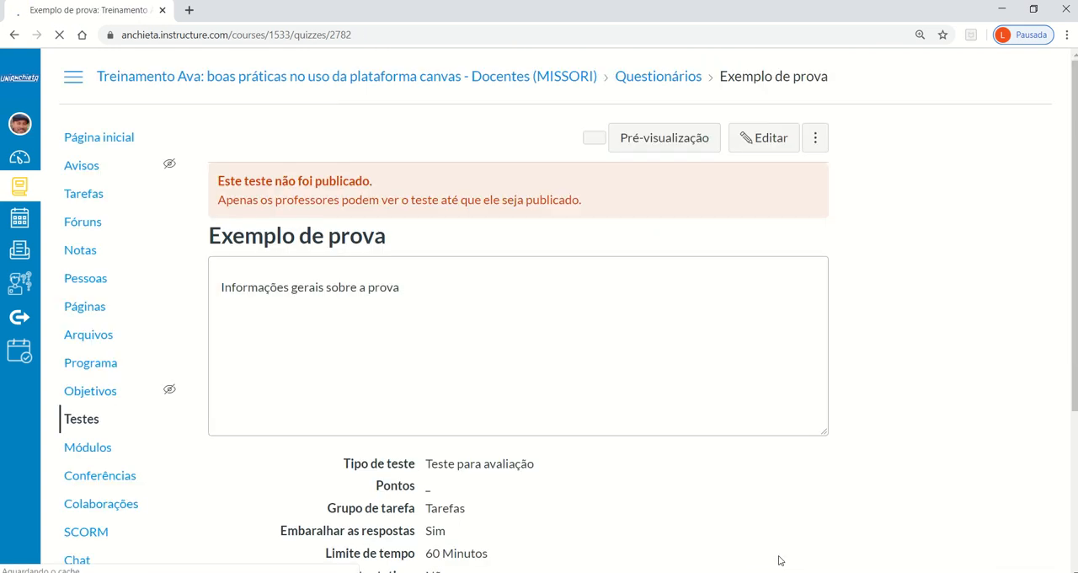
{"action": "scroll", "coordinate": [792, 318], "scroll_direction": "down", "scroll_amount": 3}
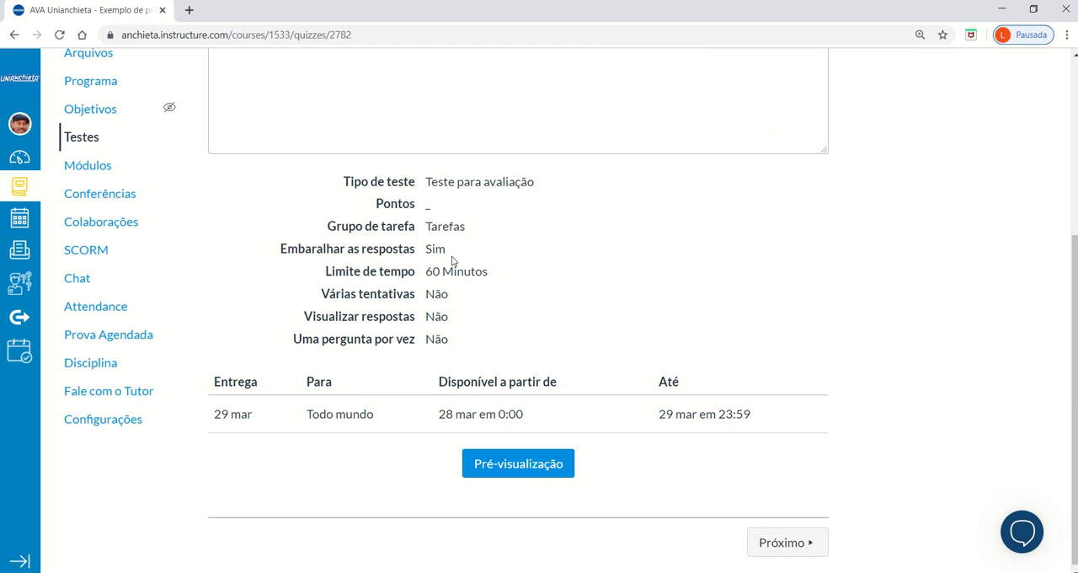
{"action": "scroll", "coordinate": [971, 379], "scroll_direction": "up", "scroll_amount": 3}
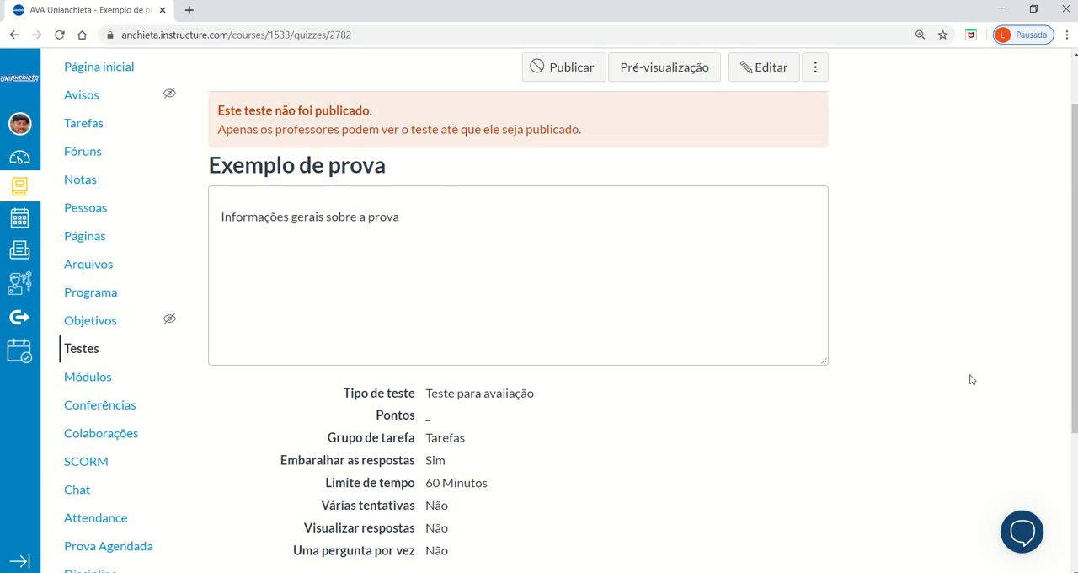
{"action": "scroll", "coordinate": [971, 379], "scroll_direction": "up", "scroll_amount": 1}
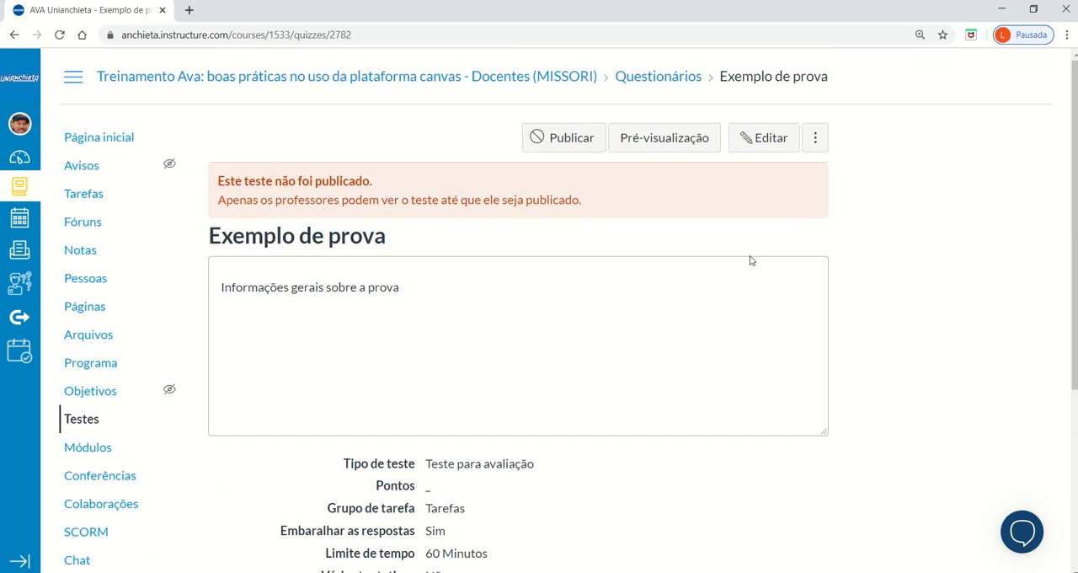
Reopen the quiz for editing and start a new question group named "Grupo 1".
{"action": "left_click", "coordinate": [765, 139]}
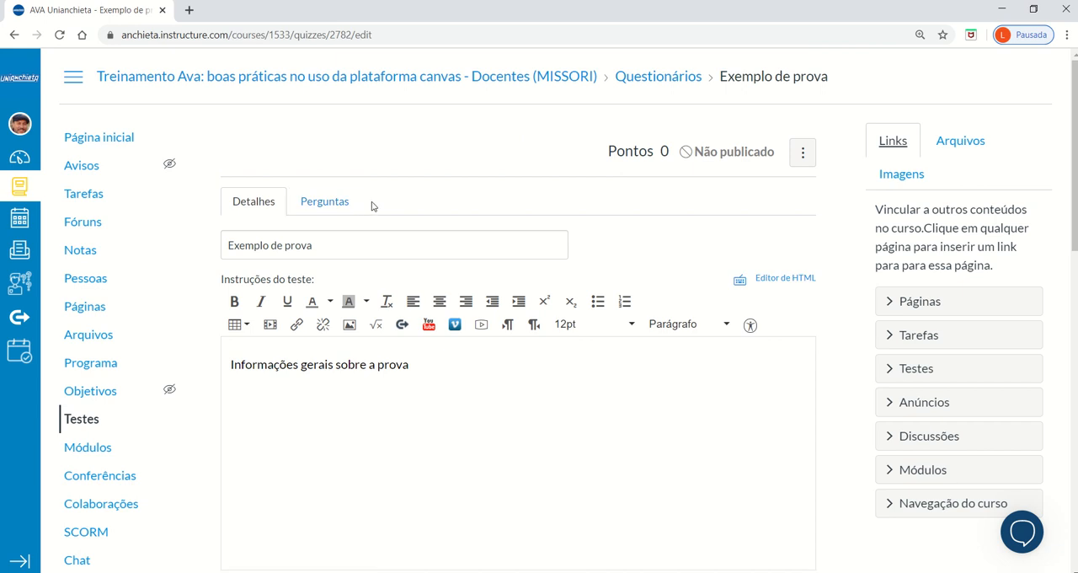
{"action": "left_click", "coordinate": [341, 205]}
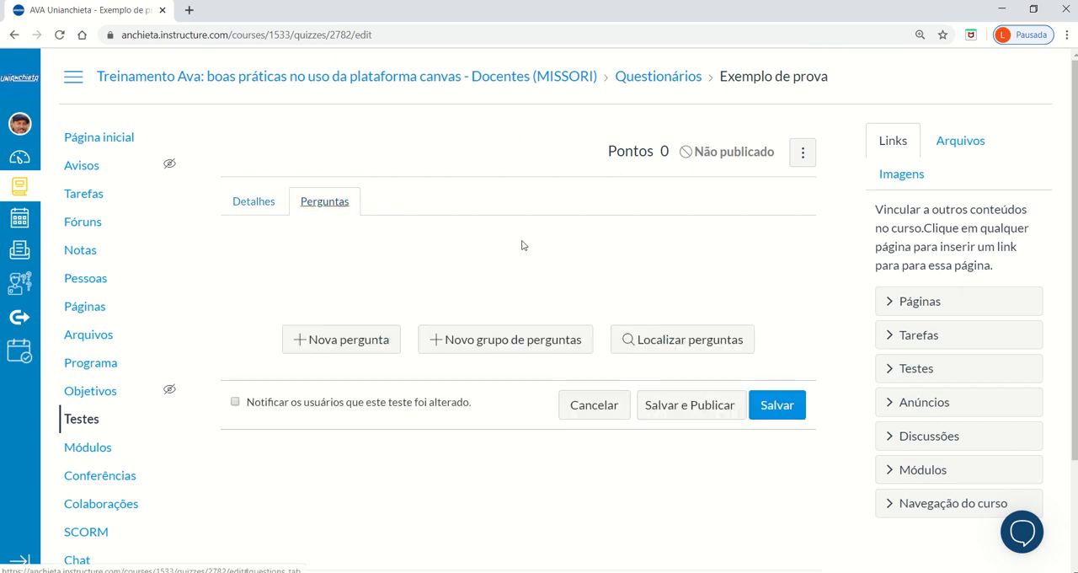
{"action": "scroll", "coordinate": [581, 259], "scroll_direction": "down", "scroll_amount": 1}
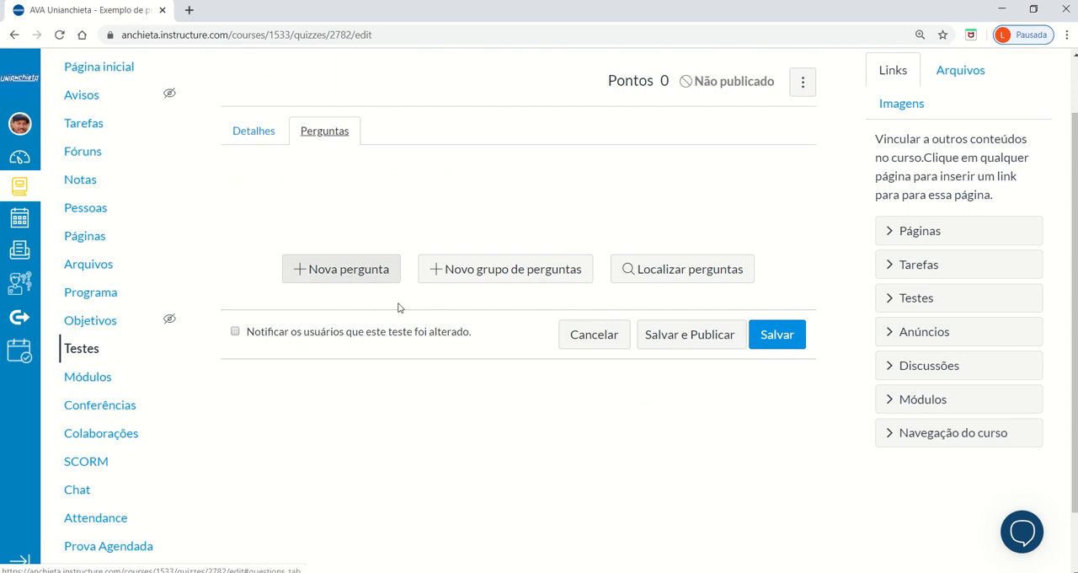
{"action": "left_click", "coordinate": [483, 270]}
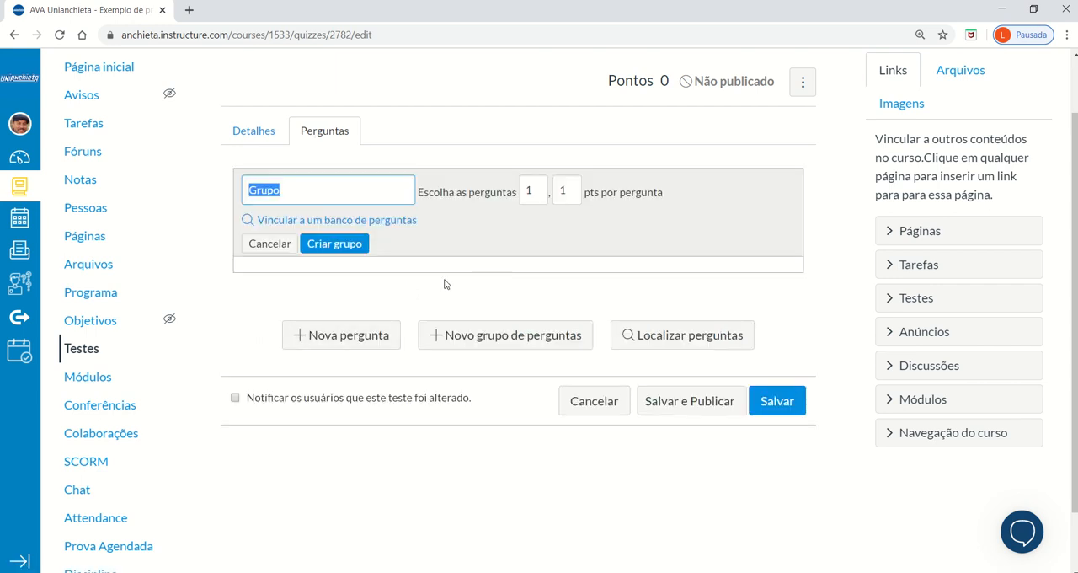
{"action": "left_click", "coordinate": [296, 192]}
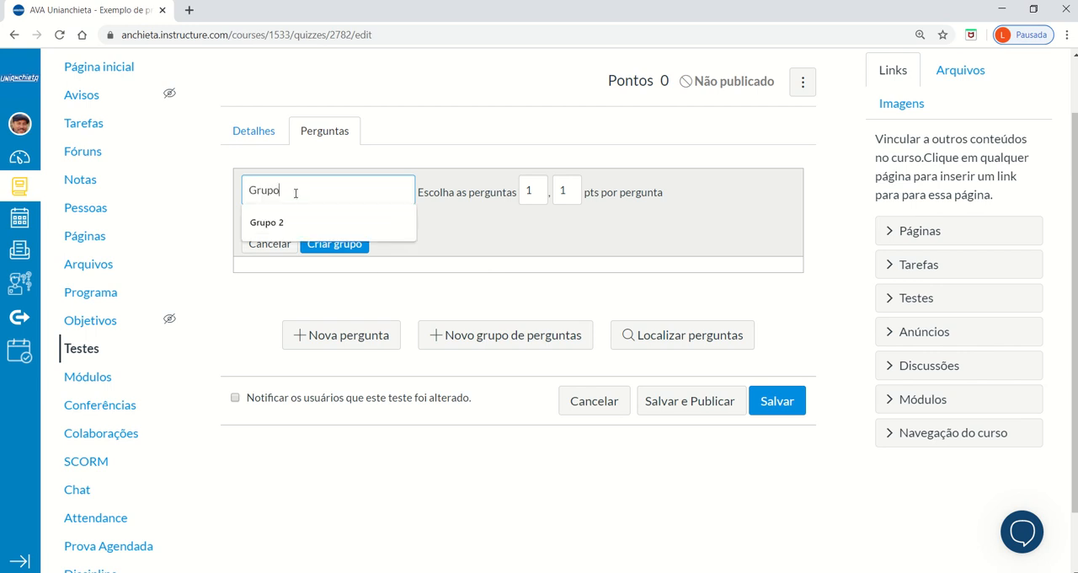
{"action": "type", "text": "1"}
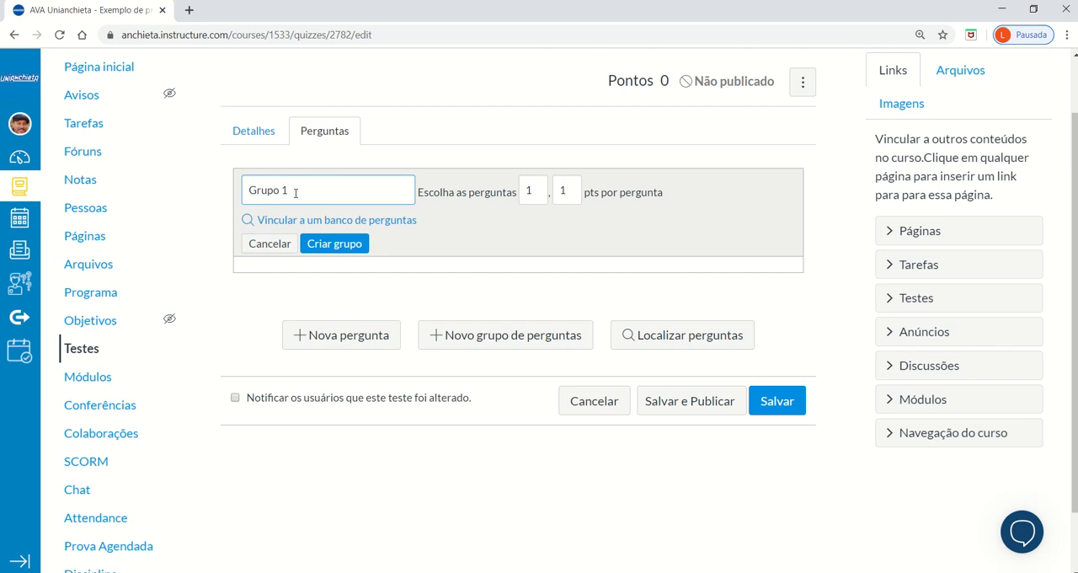
{"action": "left_click", "coordinate": [462, 304]}
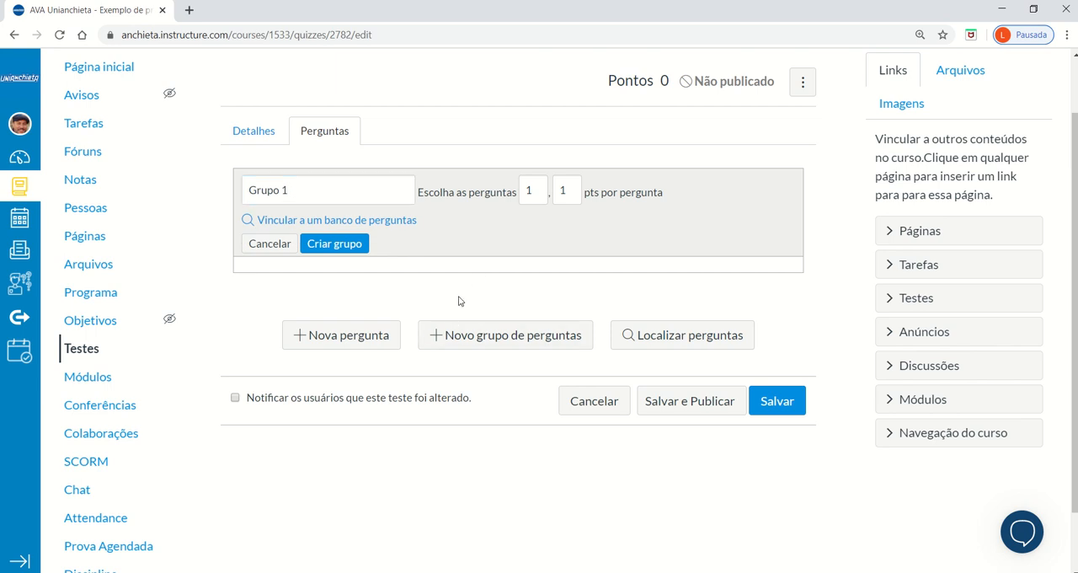
Link the question group "Grupo 1" to the "Fáceis" question bank.
{"action": "left_click", "coordinate": [381, 222]}
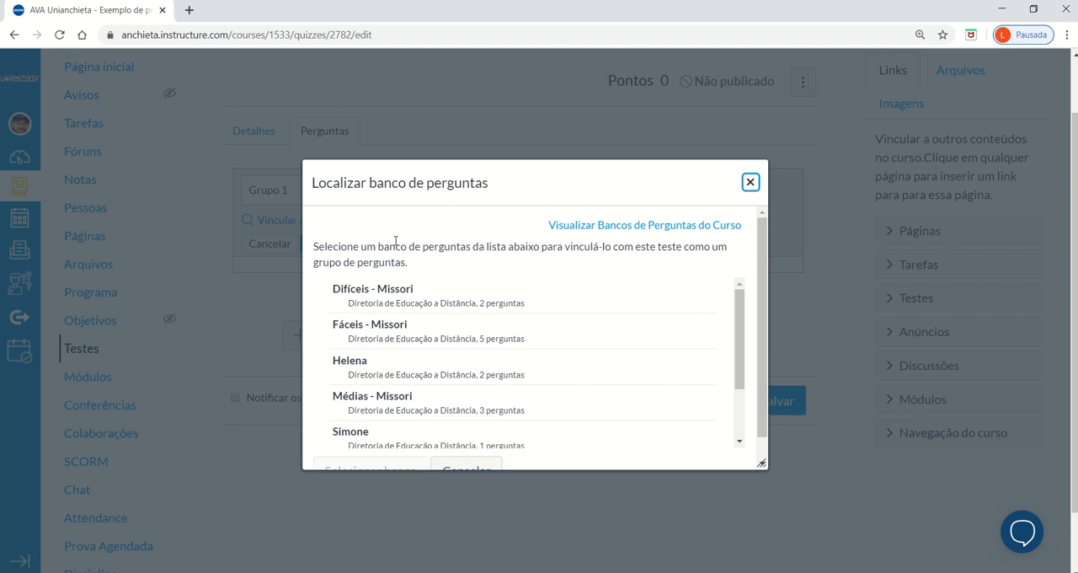
{"action": "left_click", "coordinate": [471, 336]}
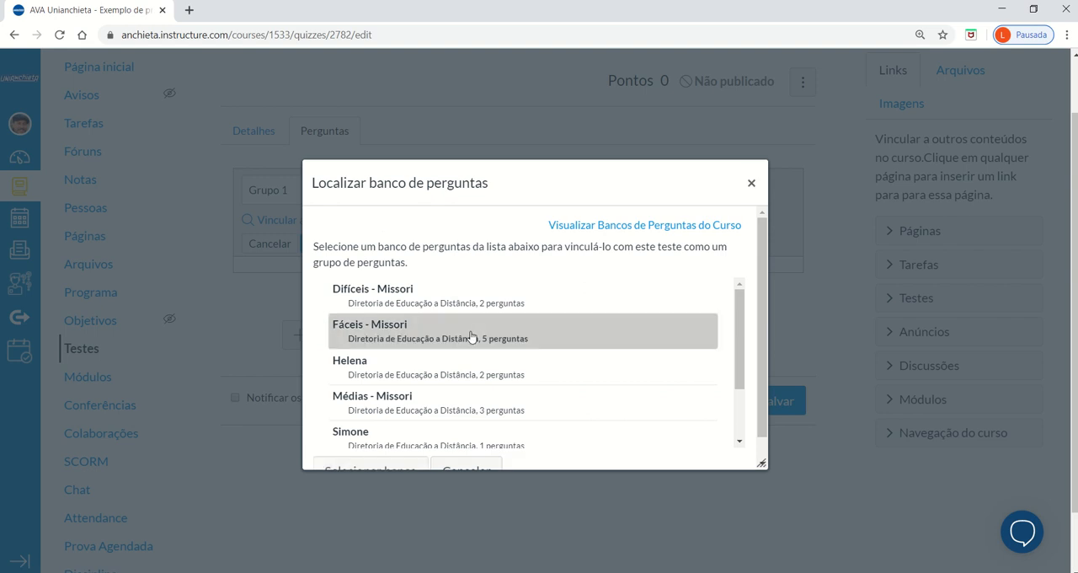
{"action": "left_click_drag", "start_coordinate": [760, 334], "coordinate": [759, 373]}
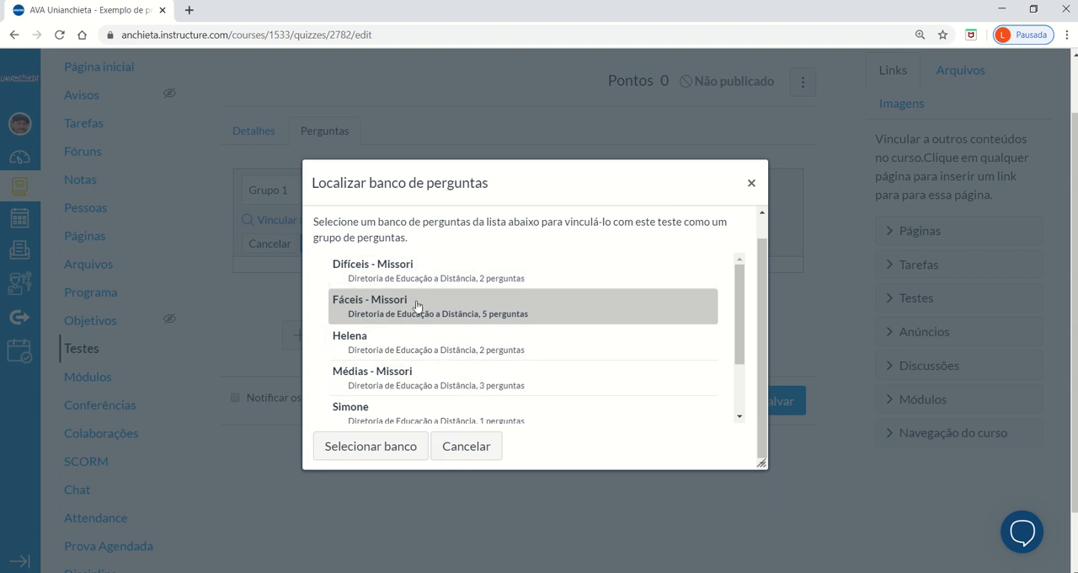
{"action": "left_click", "coordinate": [402, 462]}
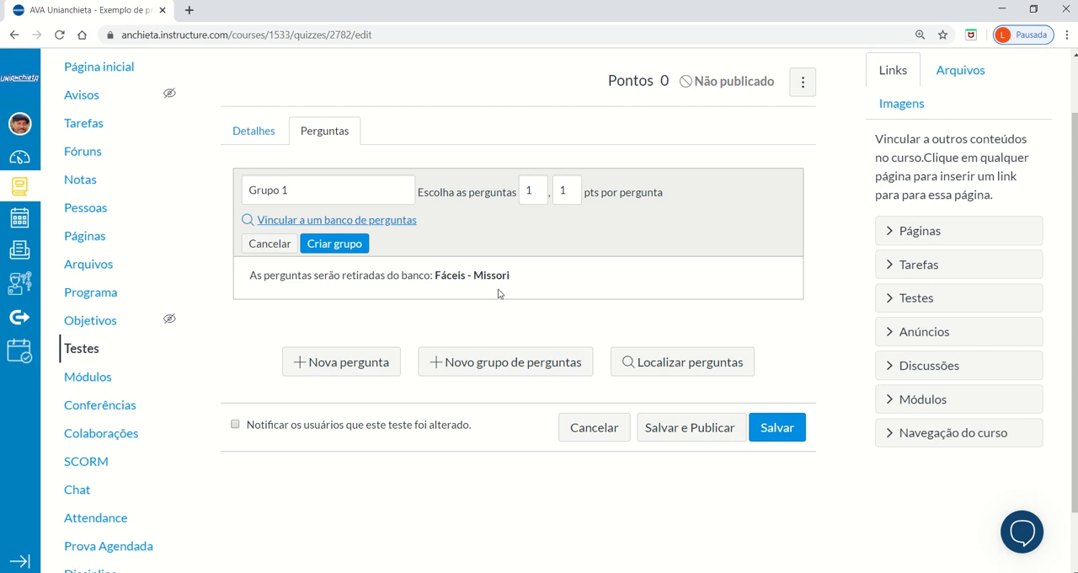
Set "Grupo 1" to pick 2 questions worth 3 points each and create the group.
{"action": "left_click", "coordinate": [535, 190]}
{"action": "left_click", "coordinate": [569, 194]}
{"action": "left_click", "coordinate": [820, 278]}
{"action": "left_click", "coordinate": [354, 244]}
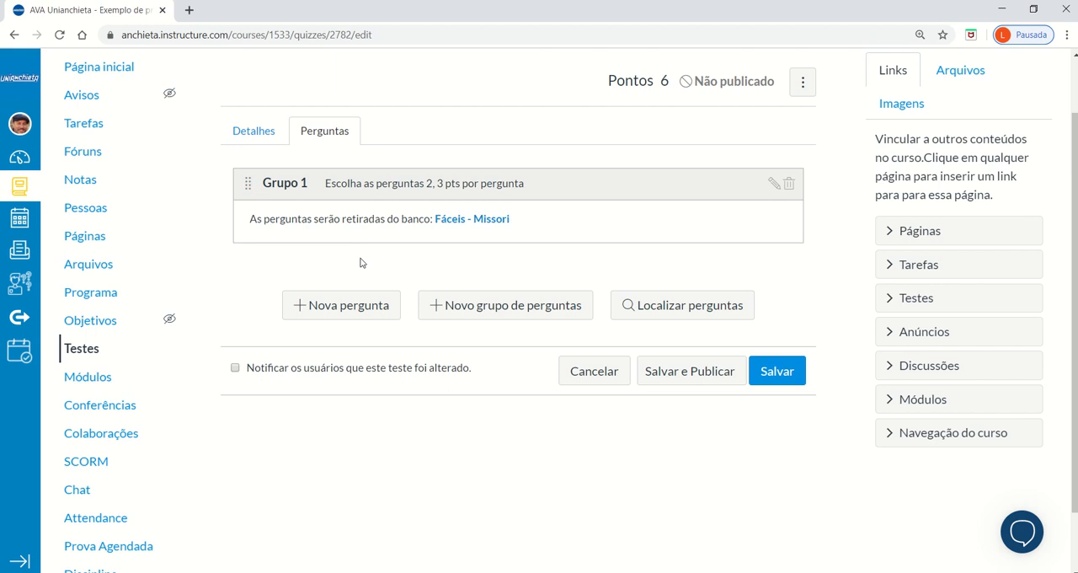
Start a second question group named "Grupo 2" and link it to the "Médias" question bank.
{"action": "left_click", "coordinate": [536, 311]}
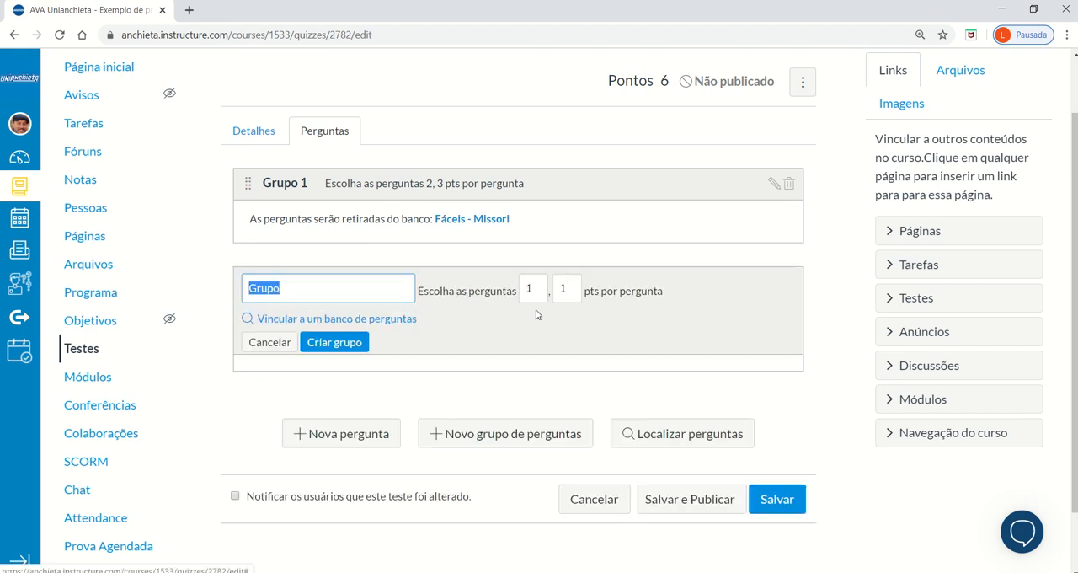
{"action": "left_click", "coordinate": [364, 290]}
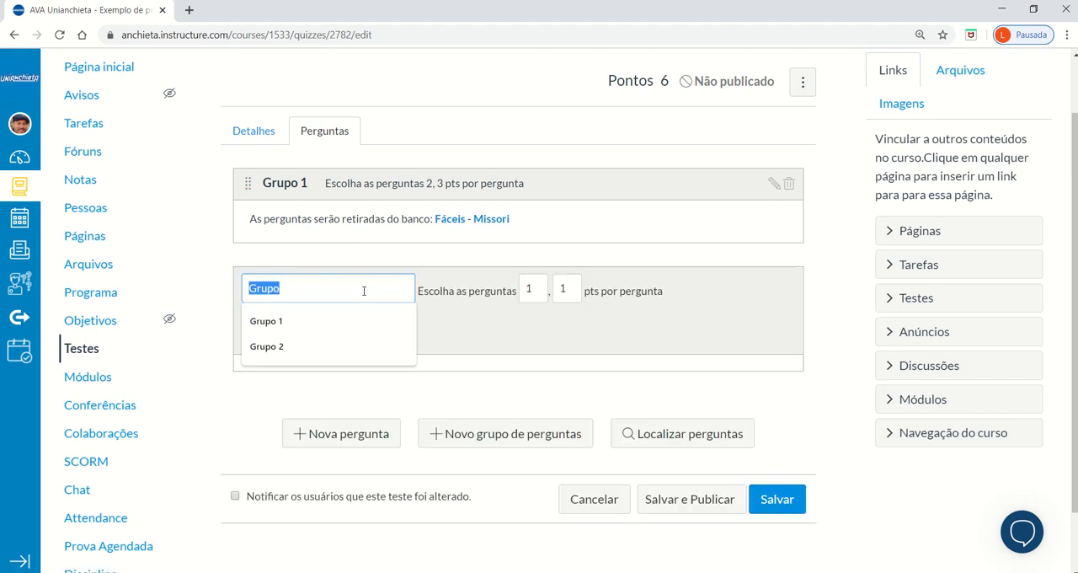
{"action": "left_click", "coordinate": [333, 352]}
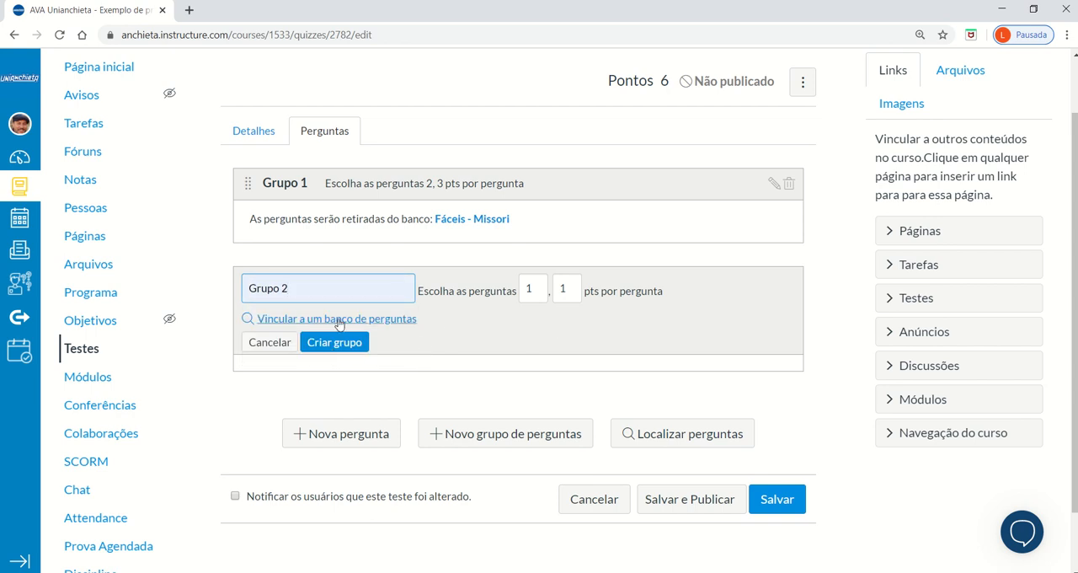
{"action": "left_click", "coordinate": [339, 319]}
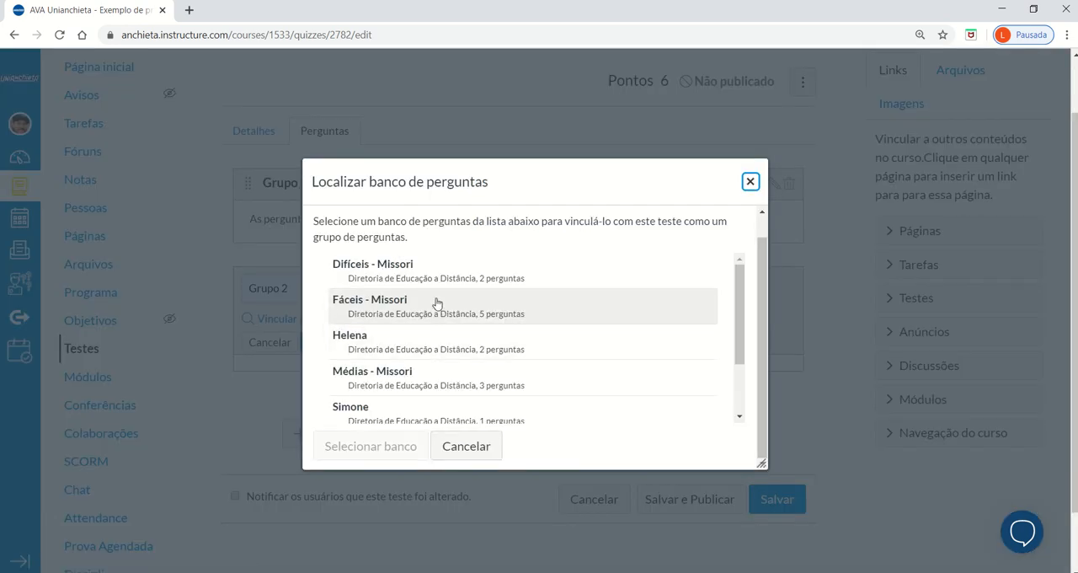
{"action": "left_click", "coordinate": [455, 389]}
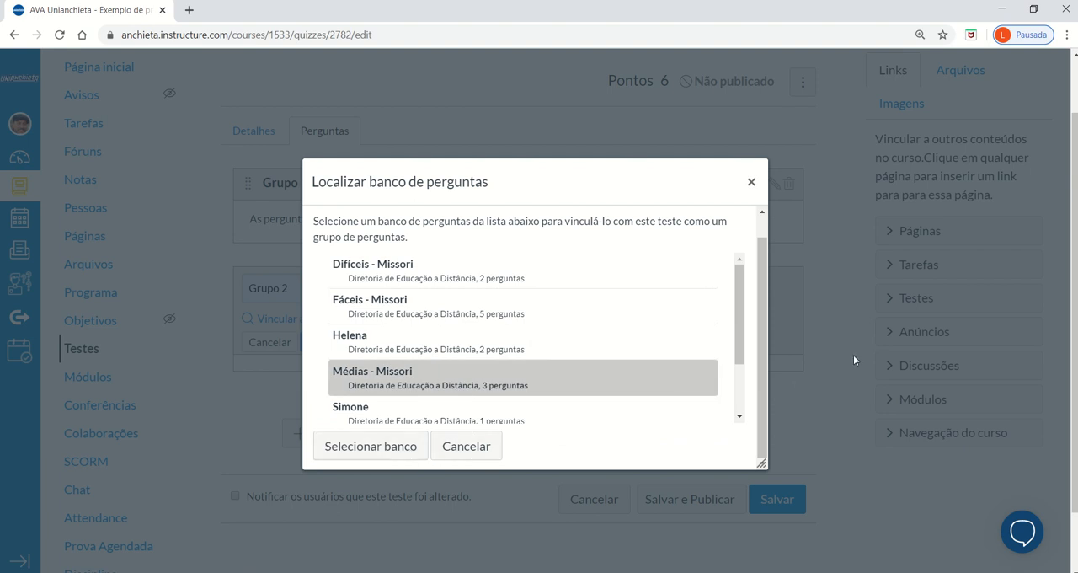
{"action": "scroll", "coordinate": [741, 336], "scroll_direction": "down", "scroll_amount": 2}
{"action": "left_click", "coordinate": [394, 448]}
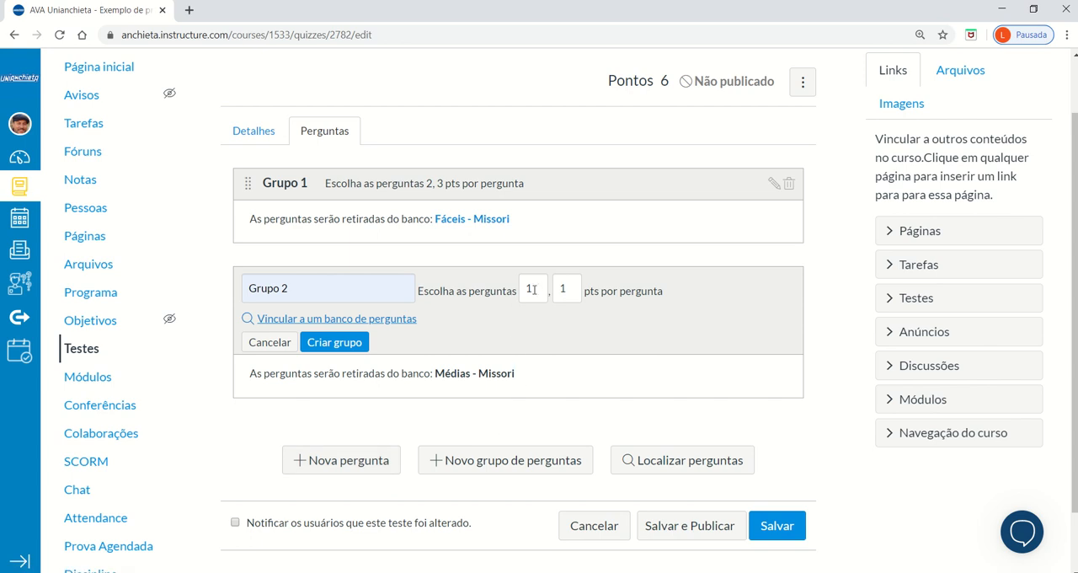
Set "Grupo 2" to 2 points per question, keeping one question to pick, and create the group.
{"action": "left_click", "coordinate": [566, 290]}
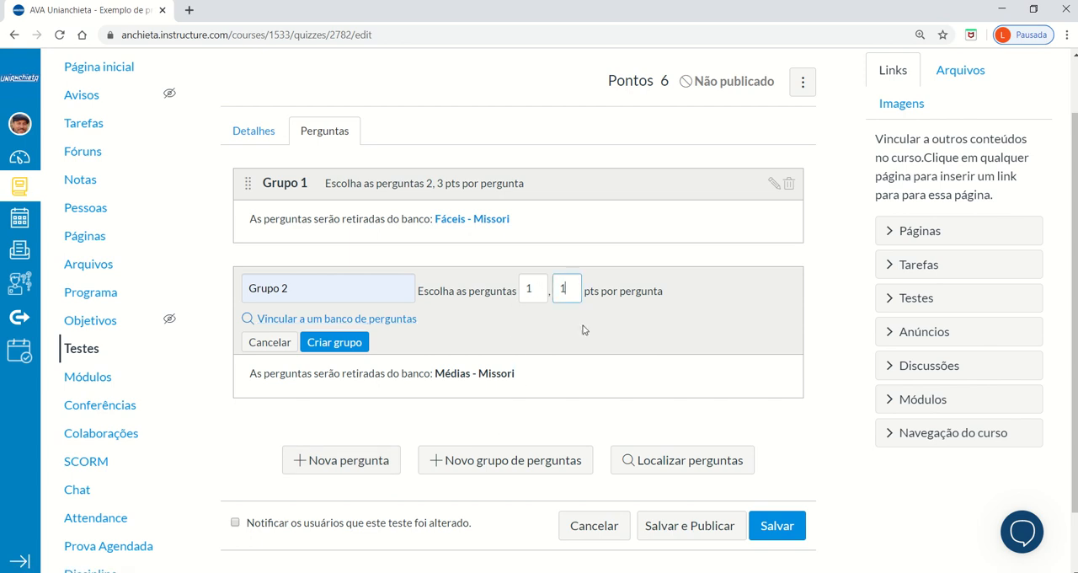
{"action": "type", "text": "2"}
{"action": "left_click", "coordinate": [336, 343]}
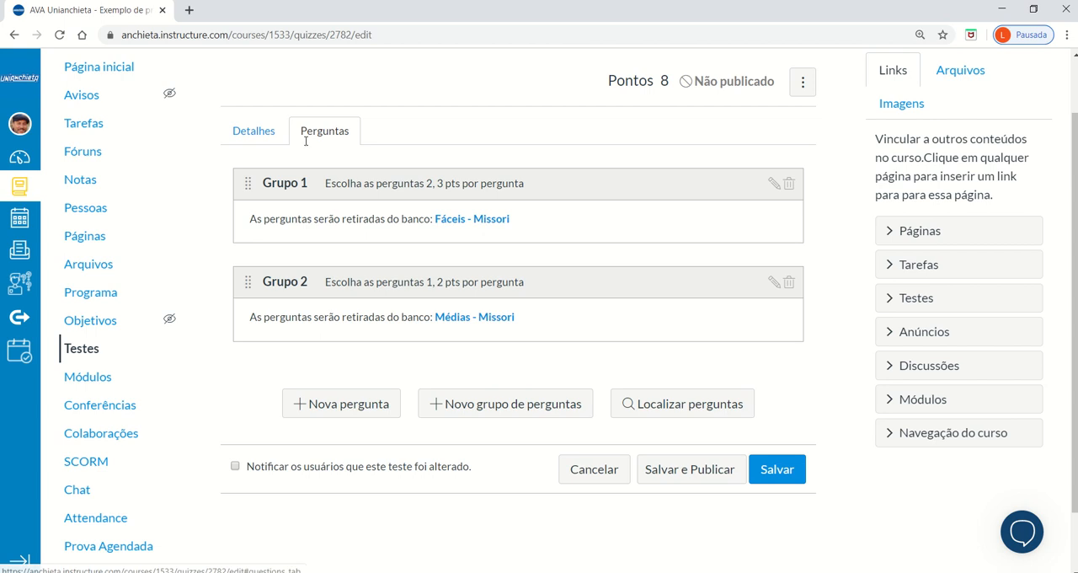
Create a third question group named "Grupo 3", linked to the "Difíceis" question bank, picking 1 question worth 2 points.
{"action": "left_click", "coordinate": [546, 407]}
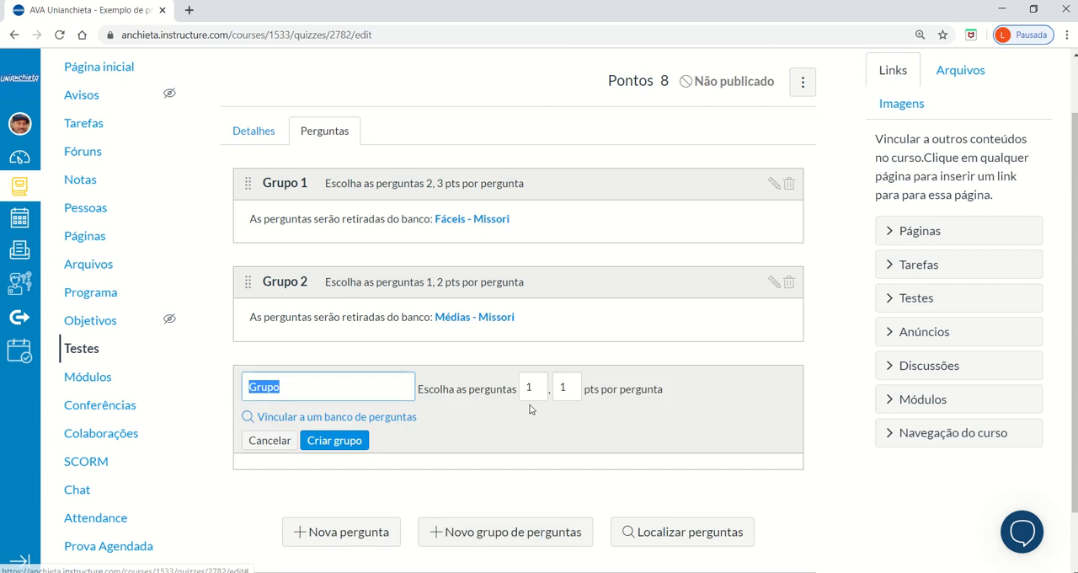
{"action": "left_click", "coordinate": [401, 385]}
{"action": "type", "text": "3"}
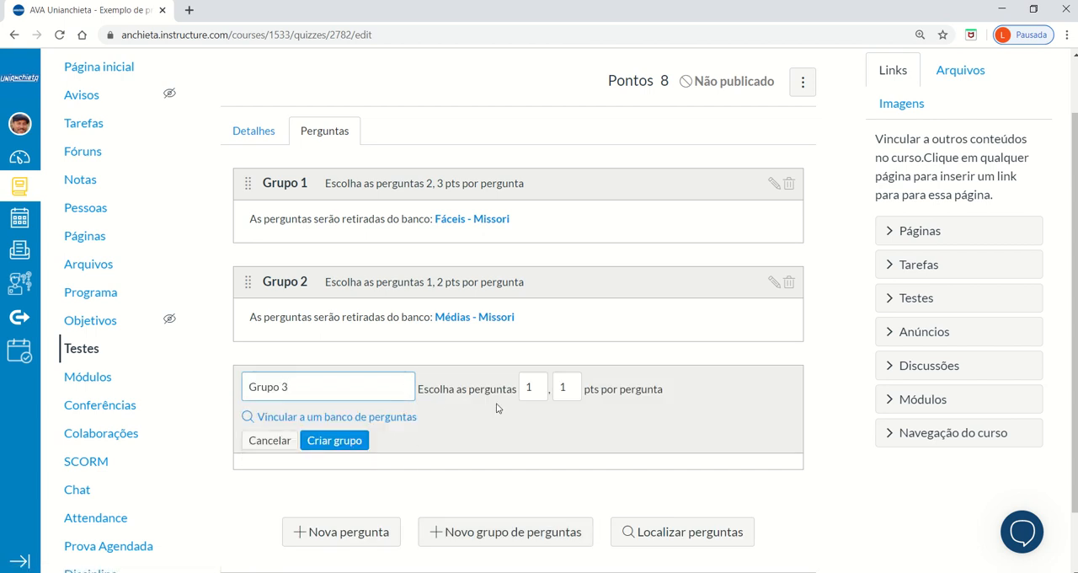
{"action": "left_click", "coordinate": [376, 418]}
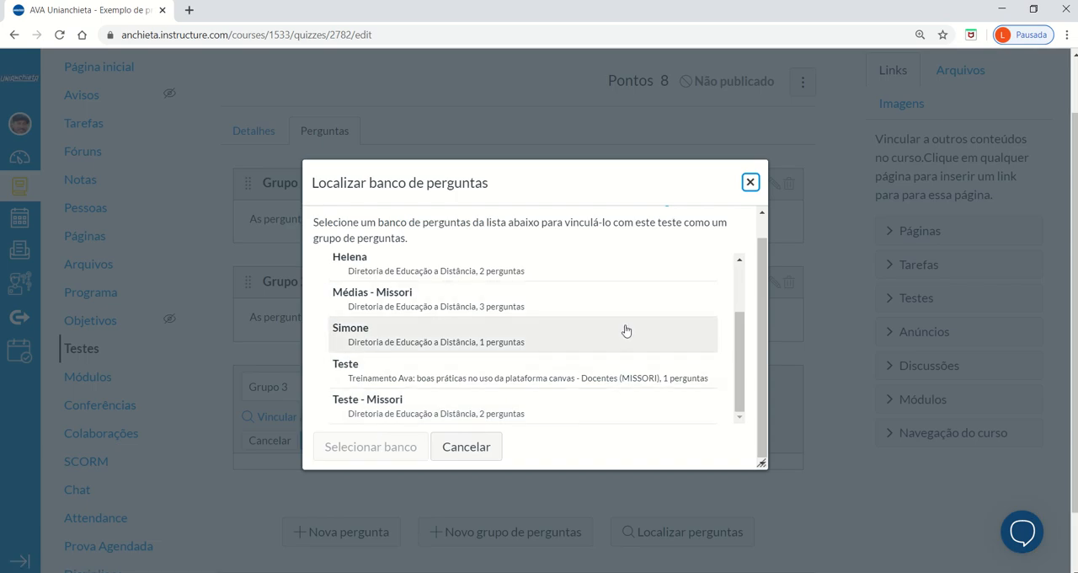
{"action": "scroll", "coordinate": [622, 332], "scroll_direction": "up", "scroll_amount": 3}
{"action": "left_click", "coordinate": [406, 284]}
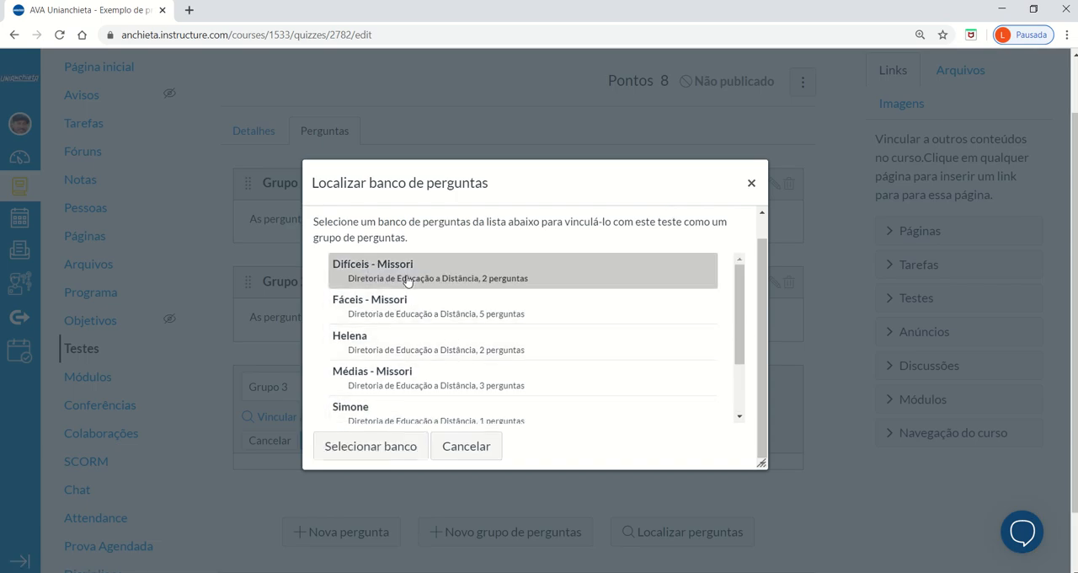
{"action": "left_click", "coordinate": [399, 453]}
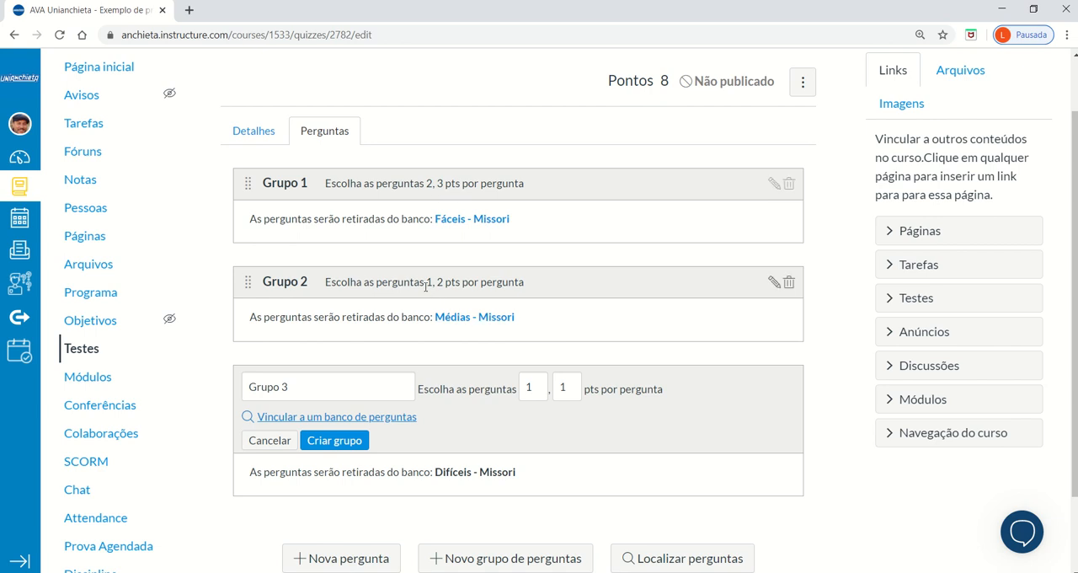
{"action": "left_click", "coordinate": [573, 391]}
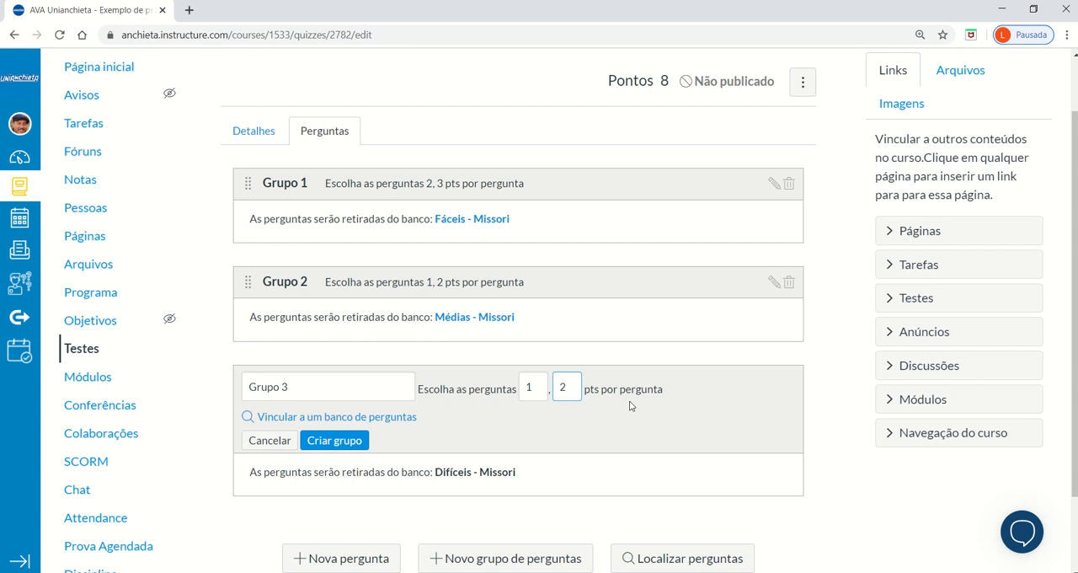
{"action": "left_click", "coordinate": [334, 441]}
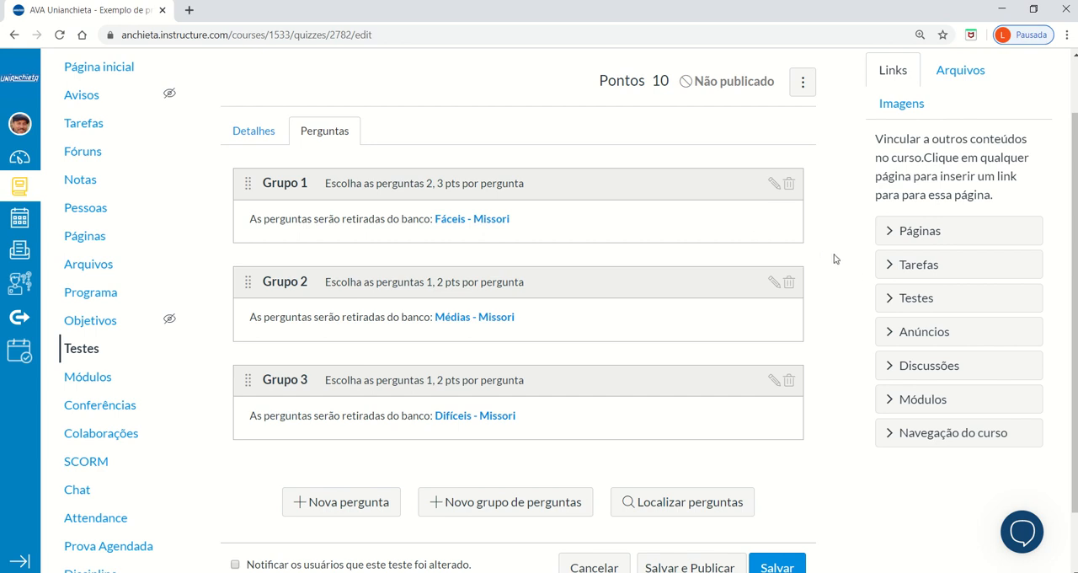
Review the three question groups and their points, and save the quiz without publishing it.
{"action": "scroll", "coordinate": [835, 259], "scroll_direction": "down", "scroll_amount": 1}
{"action": "scroll", "coordinate": [835, 259], "scroll_direction": "up", "scroll_amount": 2}
{"action": "scroll", "coordinate": [833, 253], "scroll_direction": "down", "scroll_amount": 2}
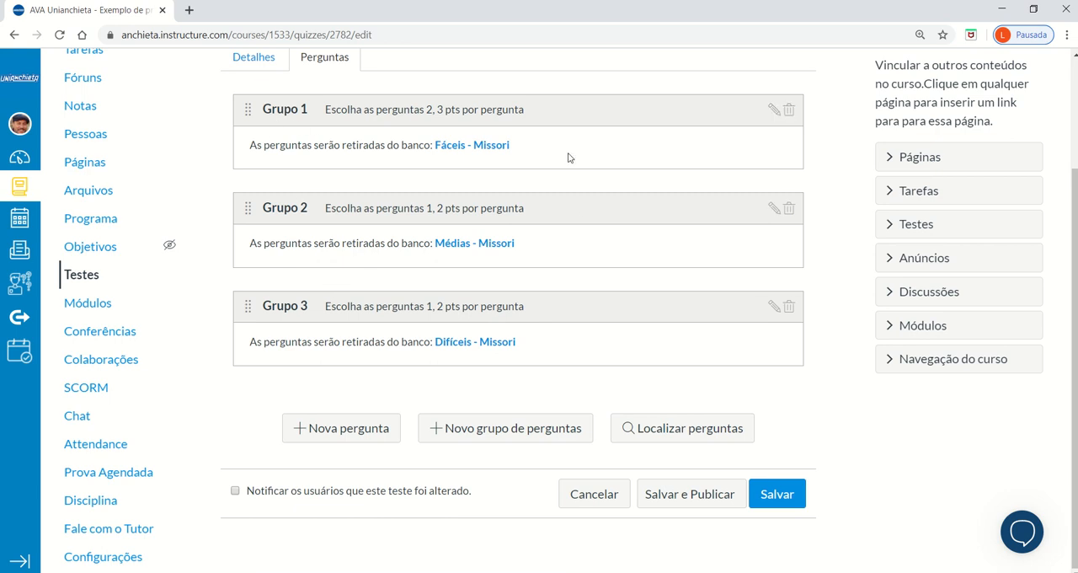
{"action": "scroll", "coordinate": [571, 159], "scroll_direction": "up", "scroll_amount": 2}
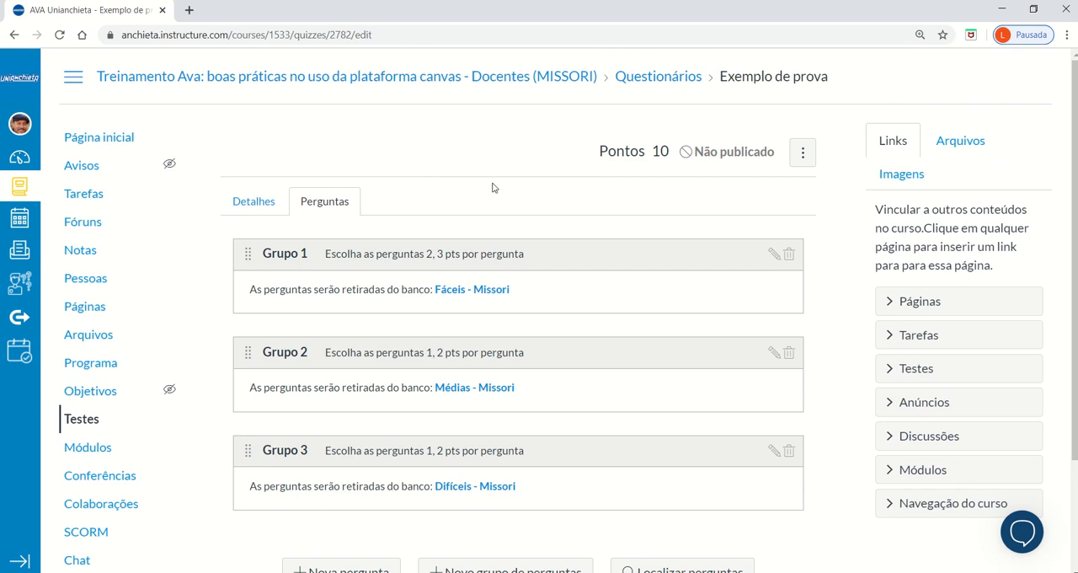
{"action": "scroll", "coordinate": [437, 149], "scroll_direction": "down", "scroll_amount": 2}
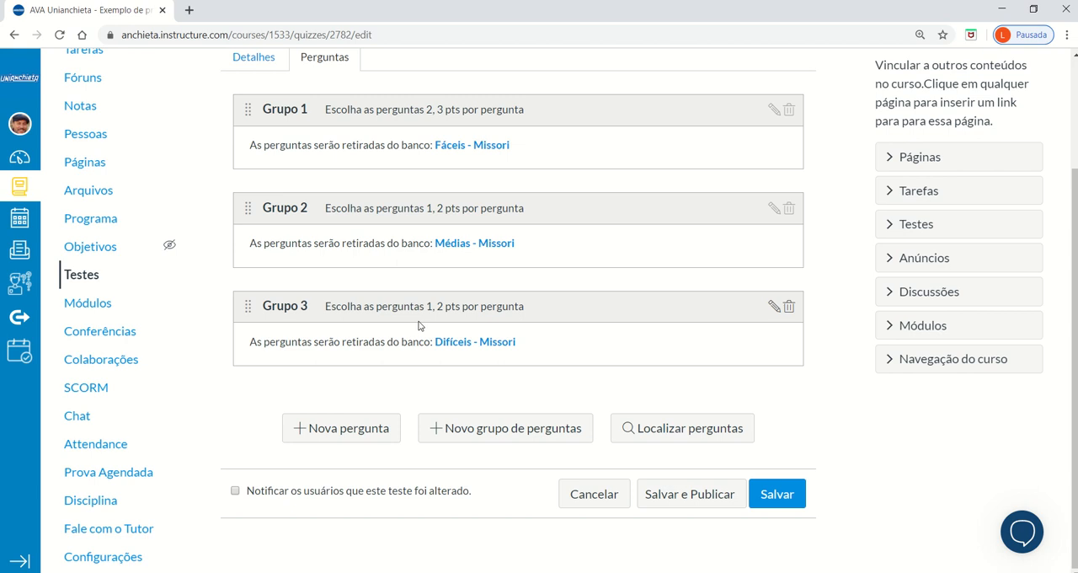
{"action": "scroll", "coordinate": [808, 427], "scroll_direction": "up", "scroll_amount": 2}
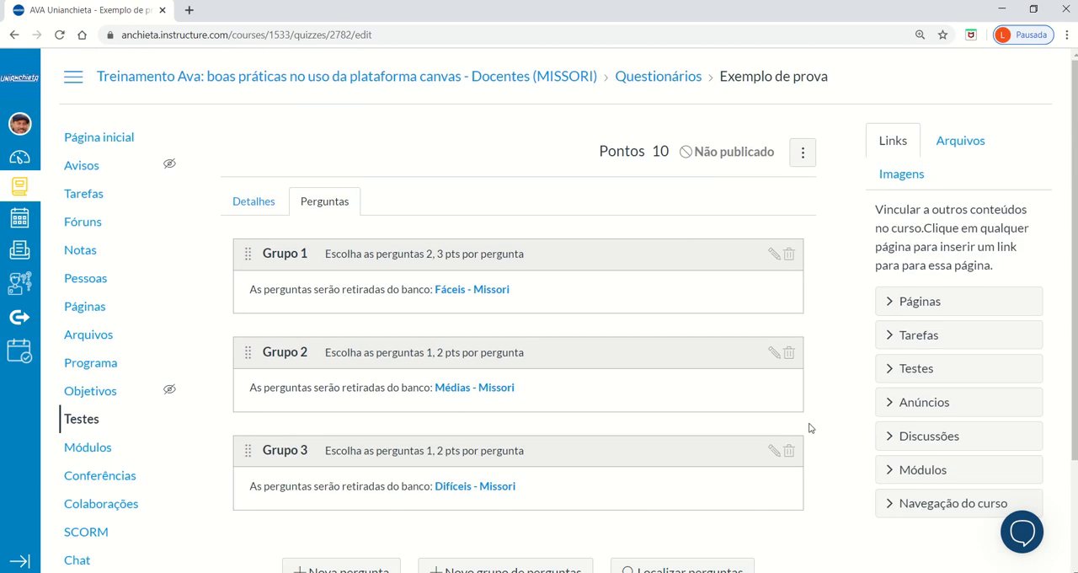
{"action": "scroll", "coordinate": [808, 428], "scroll_direction": "down", "scroll_amount": 2}
{"action": "left_click", "coordinate": [776, 497]}
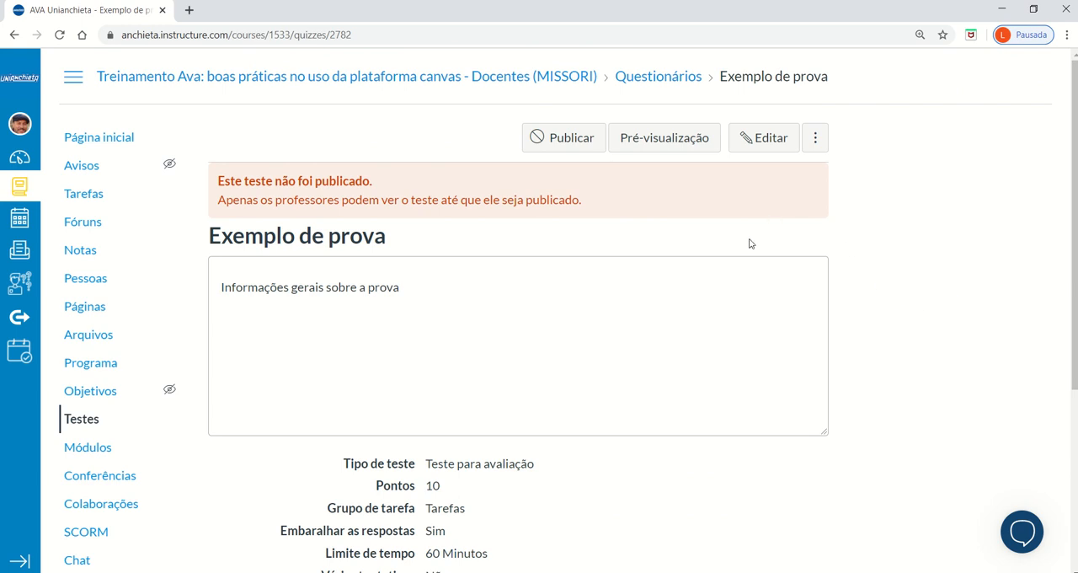
Preview the quiz and examine the timer and the four questions drawn from the question banks.
{"action": "left_click", "coordinate": [676, 144]}
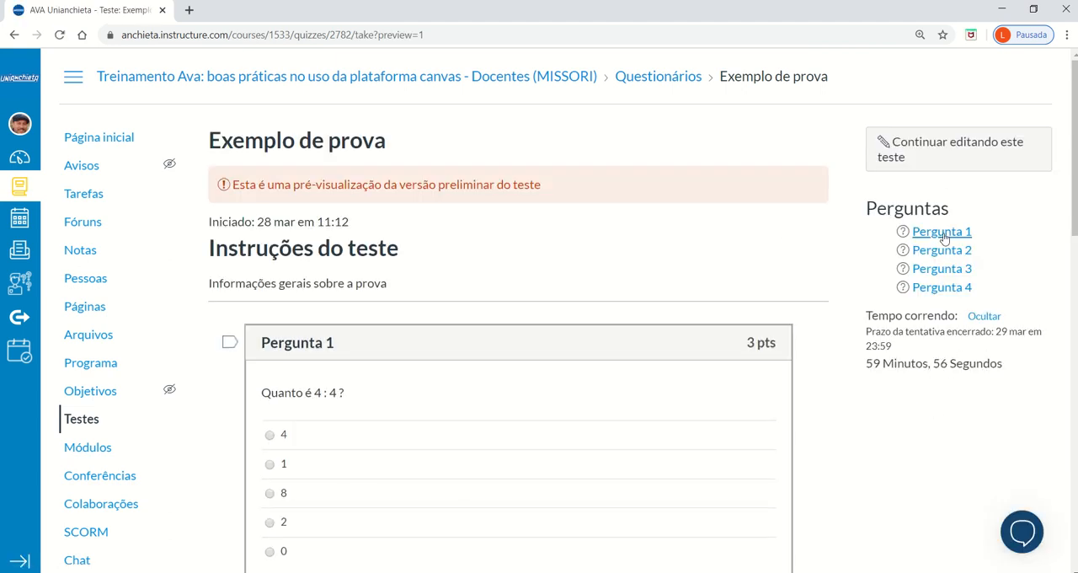
{"action": "scroll", "coordinate": [817, 277], "scroll_direction": "down", "scroll_amount": 1}
{"action": "scroll", "coordinate": [817, 281], "scroll_direction": "down", "scroll_amount": 3}
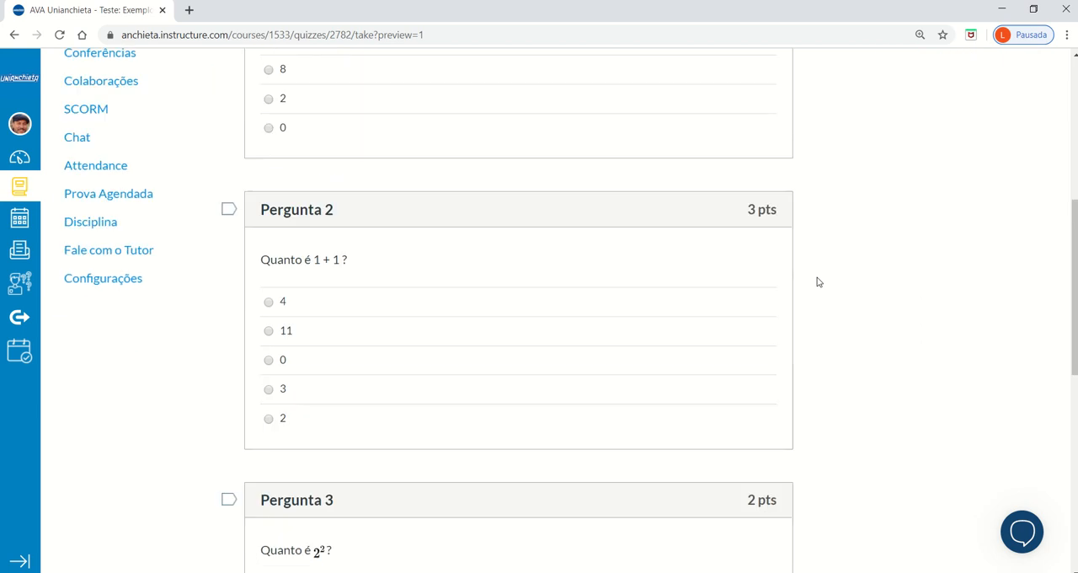
{"action": "scroll", "coordinate": [817, 280], "scroll_direction": "up", "scroll_amount": 4}
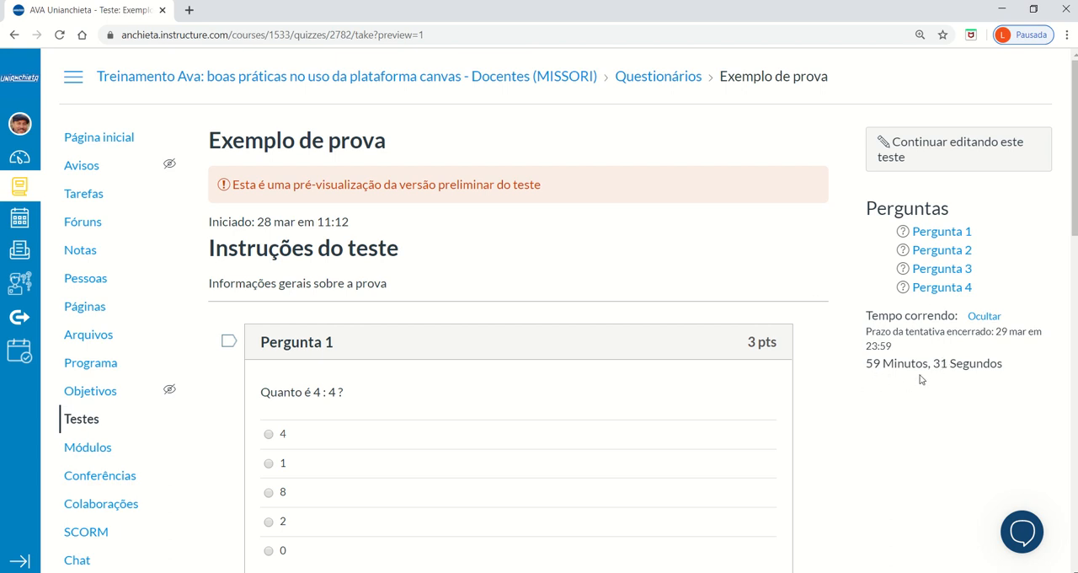
{"action": "scroll", "coordinate": [892, 358], "scroll_direction": "down", "scroll_amount": 2}
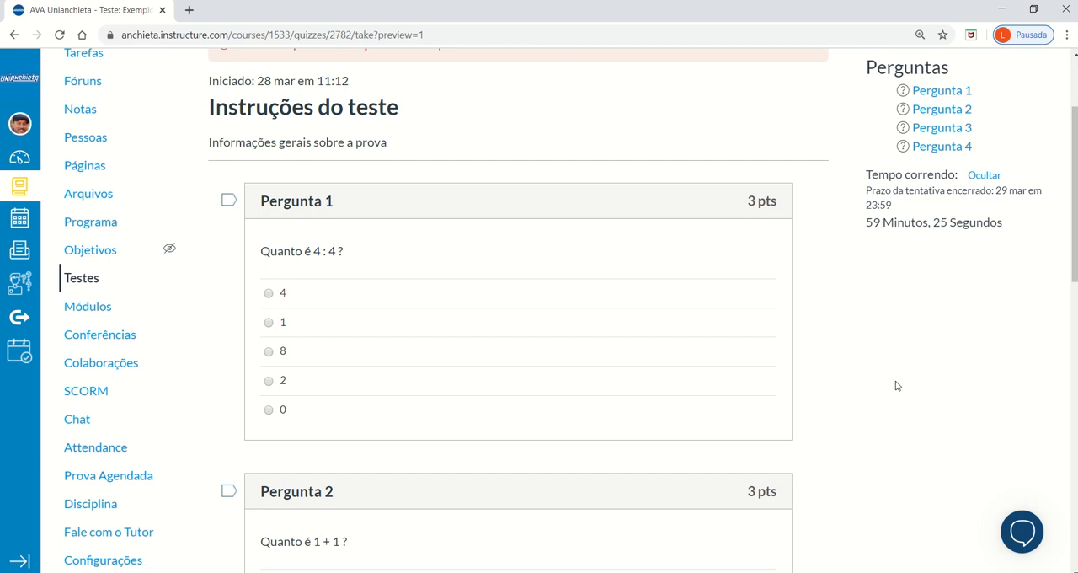
{"action": "scroll", "coordinate": [864, 348], "scroll_direction": "down", "scroll_amount": 3}
{"action": "scroll", "coordinate": [522, 198], "scroll_direction": "up", "scroll_amount": 3}
{"action": "scroll", "coordinate": [484, 339], "scroll_direction": "down", "scroll_amount": 3}
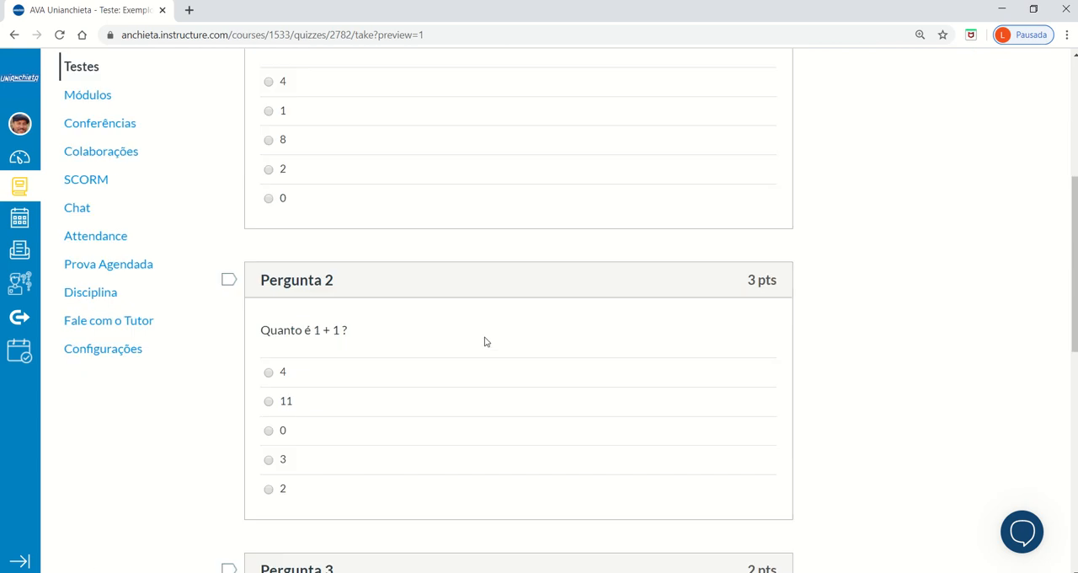
{"action": "scroll", "coordinate": [745, 337], "scroll_direction": "down", "scroll_amount": 4}
{"action": "scroll", "coordinate": [745, 337], "scroll_direction": "up", "scroll_amount": 6}
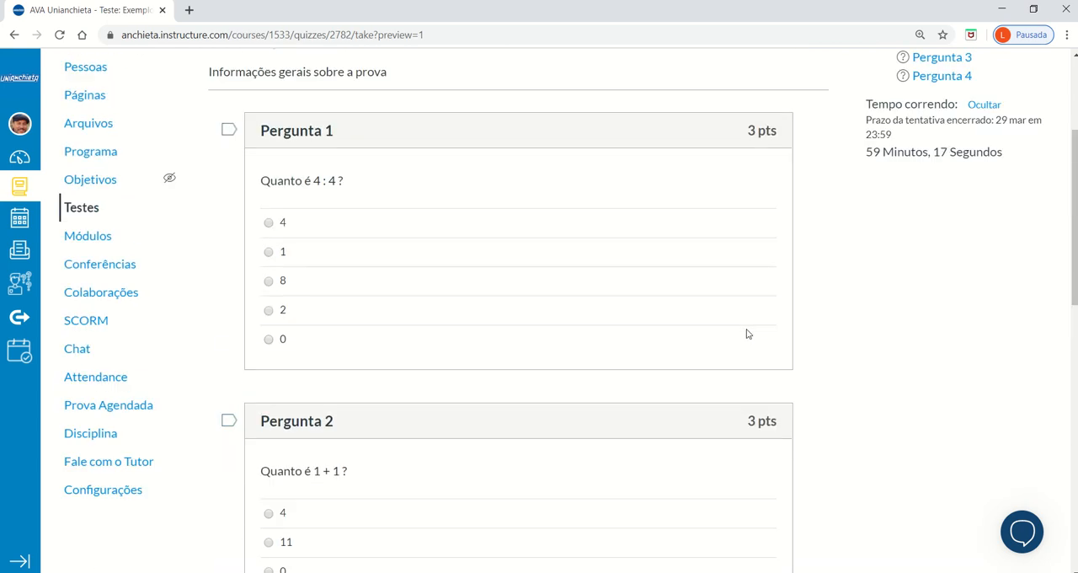
{"action": "scroll", "coordinate": [745, 334], "scroll_direction": "down", "scroll_amount": 3}
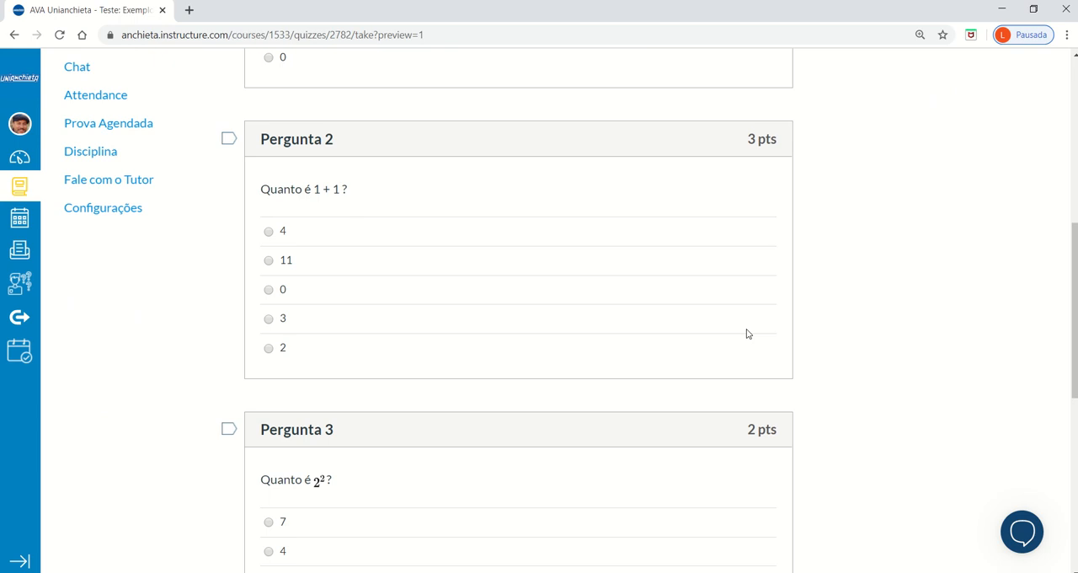
{"action": "scroll", "coordinate": [746, 333], "scroll_direction": "down", "scroll_amount": 3}
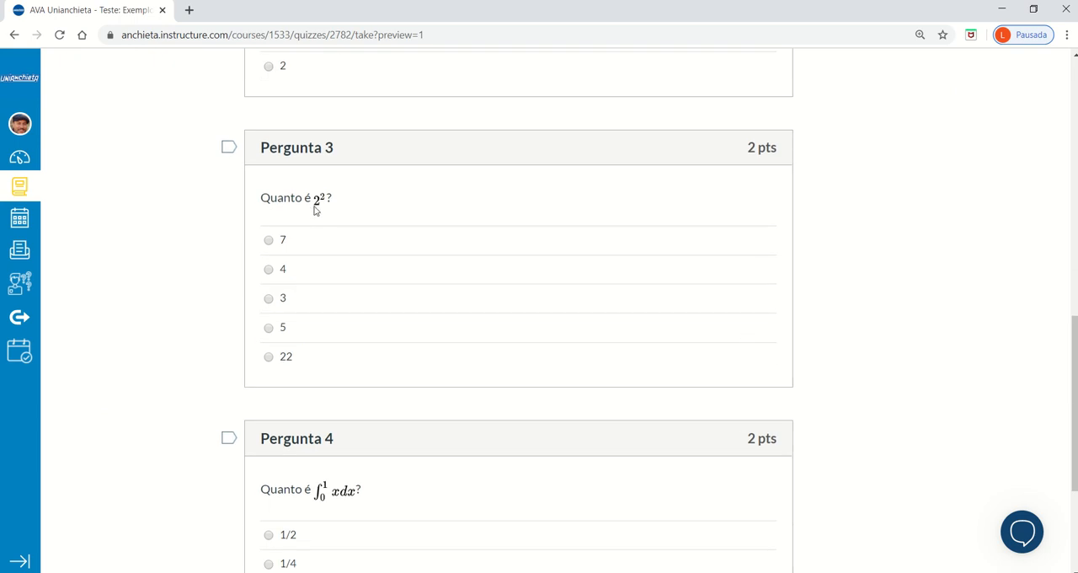
{"action": "scroll", "coordinate": [699, 358], "scroll_direction": "down", "scroll_amount": 3}
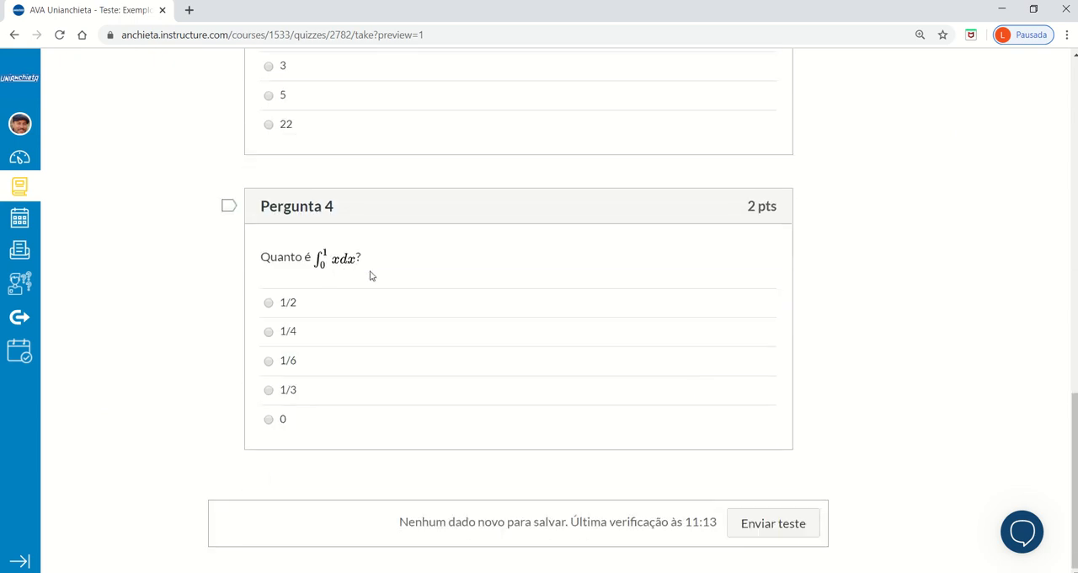
Go back to the quiz page, preview the quiz again and compare the newly drawn questions and answer orders.
{"action": "scroll", "coordinate": [697, 362], "scroll_direction": "up", "scroll_amount": 10}
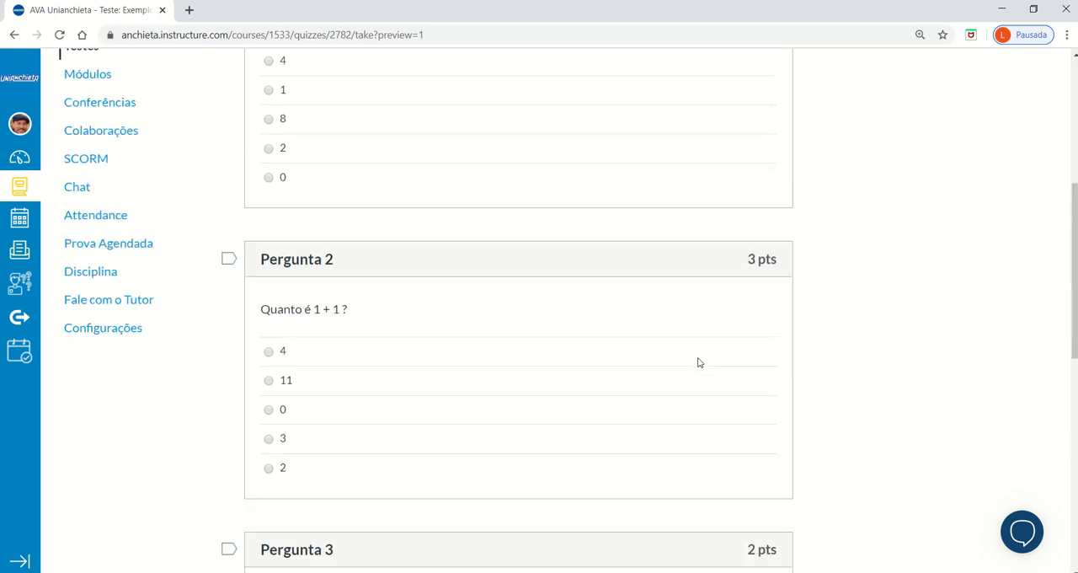
{"action": "left_click", "coordinate": [13, 36]}
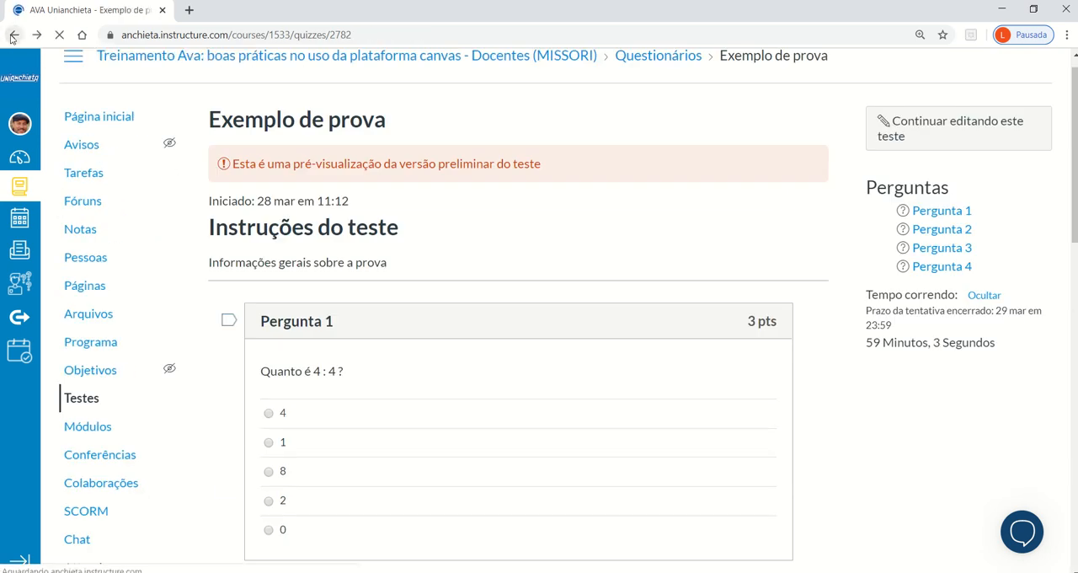
{"action": "left_click", "coordinate": [670, 139]}
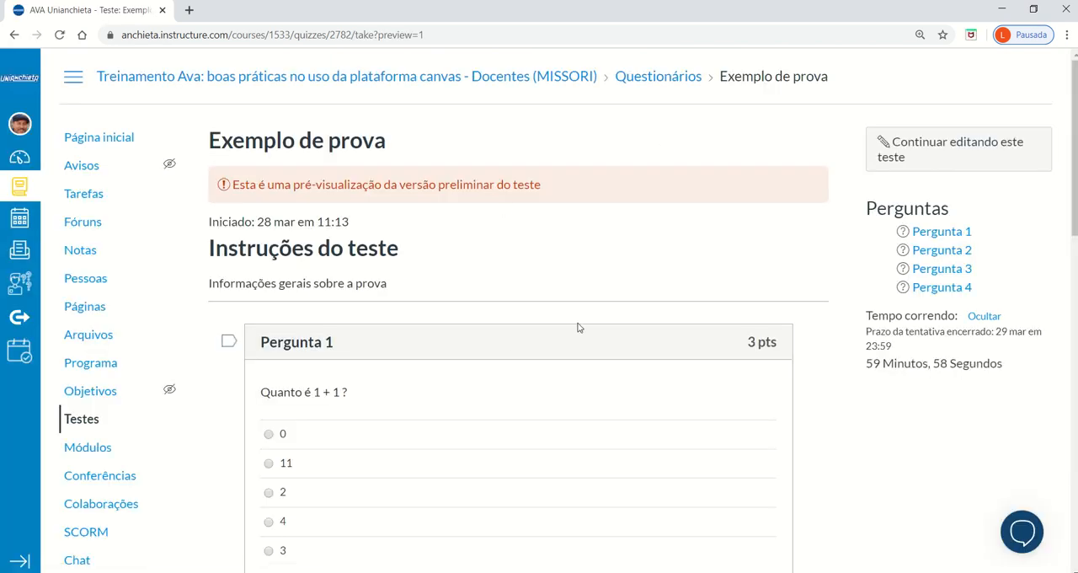
{"action": "scroll", "coordinate": [577, 328], "scroll_direction": "down", "scroll_amount": 3}
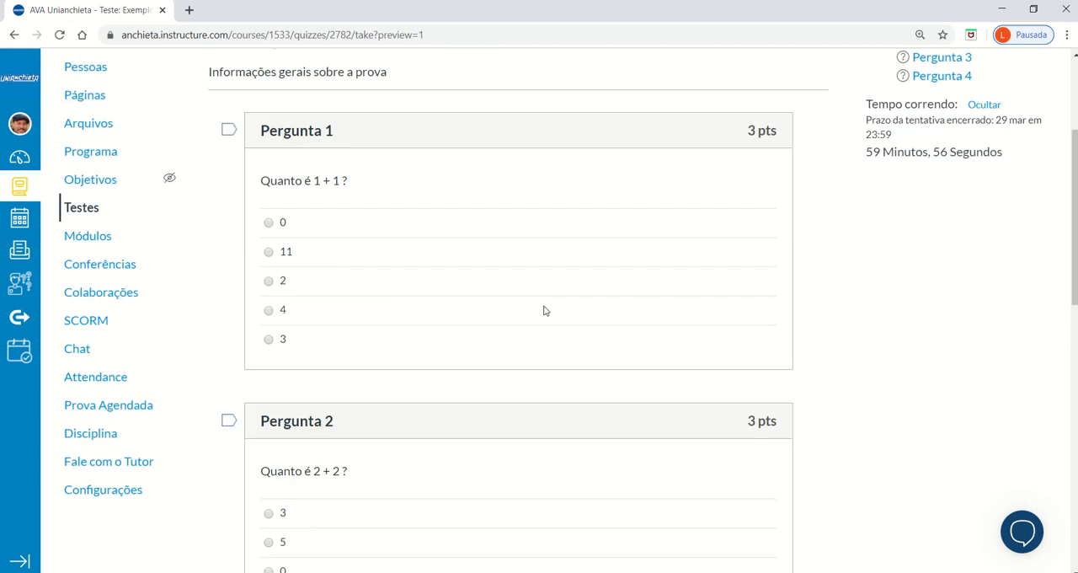
{"action": "scroll", "coordinate": [737, 303], "scroll_direction": "down", "scroll_amount": 4}
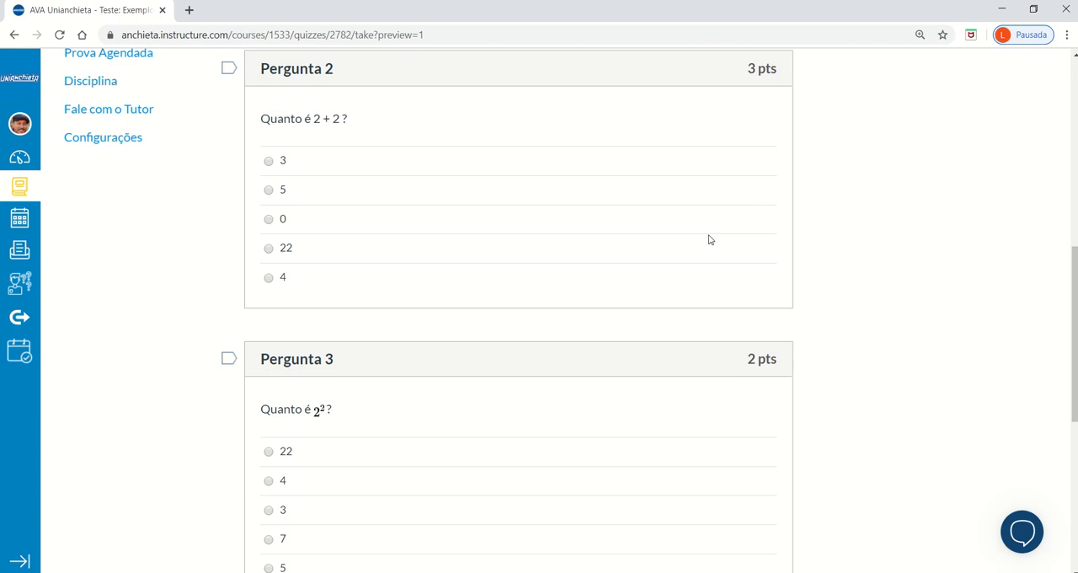
{"action": "scroll", "coordinate": [833, 303], "scroll_direction": "down", "scroll_amount": 3}
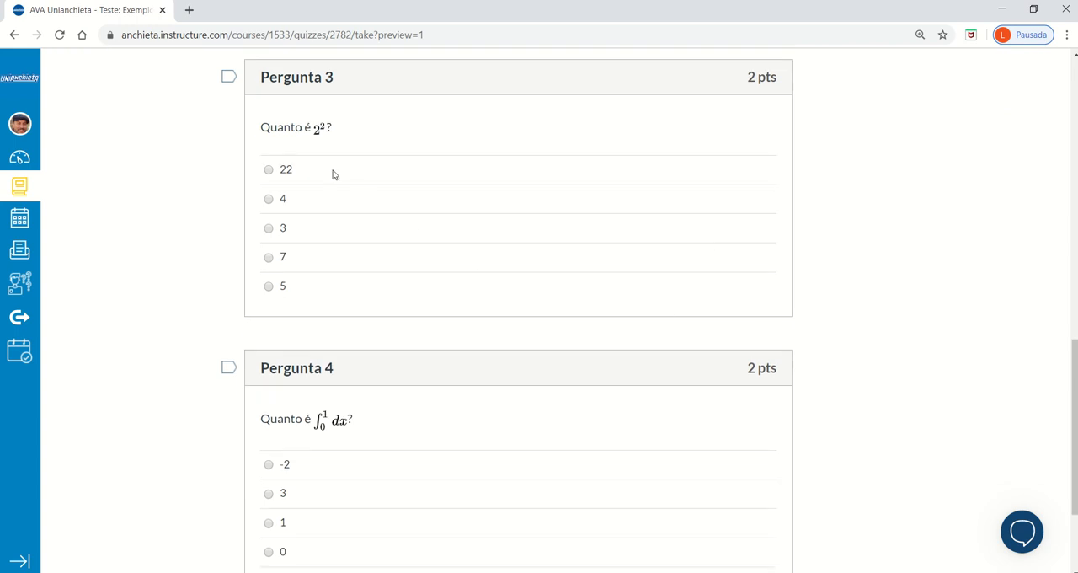
{"action": "scroll", "coordinate": [738, 375], "scroll_direction": "down", "scroll_amount": 2}
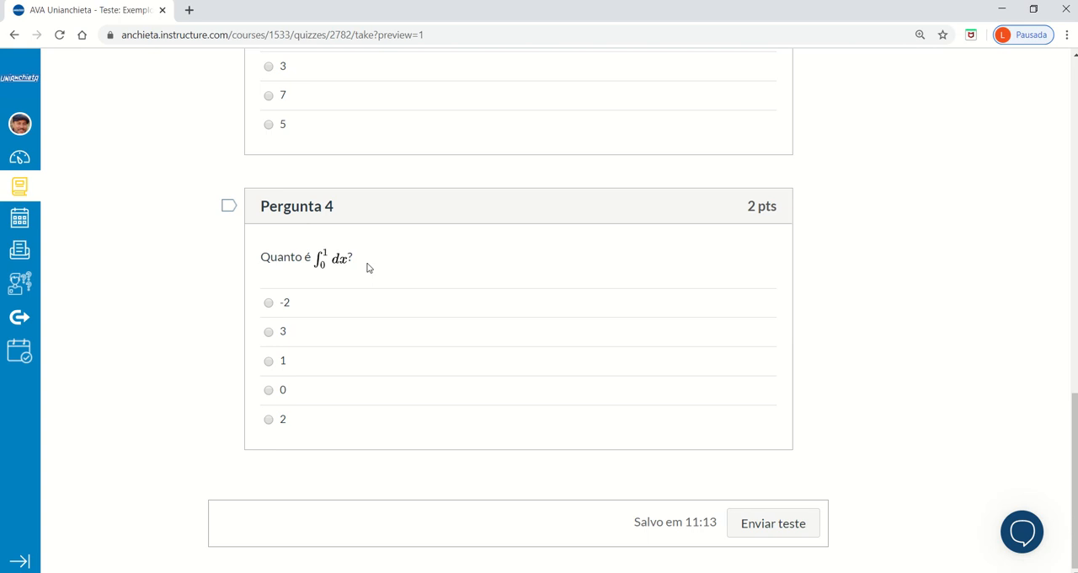
Answer the preview's four questions with 2, 4, 4 and 1, submit the test and look over the resulting page.
{"action": "scroll", "coordinate": [908, 403], "scroll_direction": "up", "scroll_amount": 10}
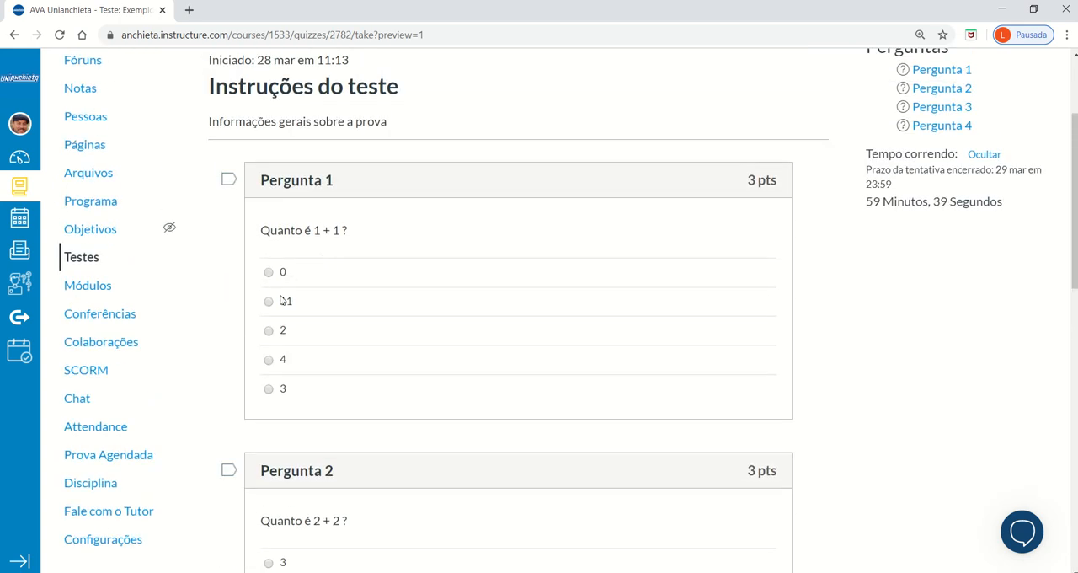
{"action": "left_click", "coordinate": [269, 334]}
{"action": "scroll", "coordinate": [888, 371], "scroll_direction": "down", "scroll_amount": 3}
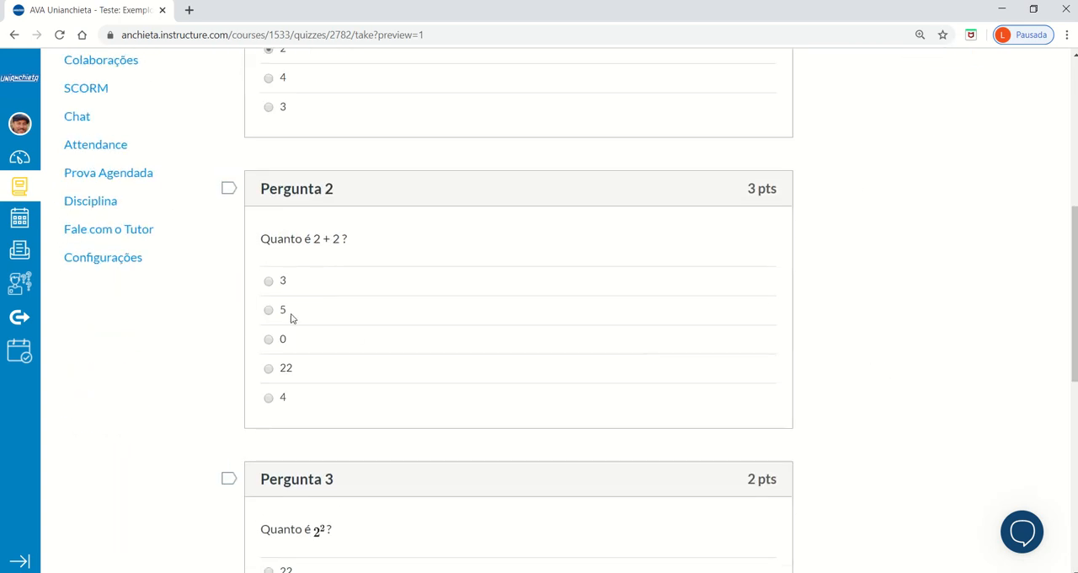
{"action": "left_click", "coordinate": [269, 397]}
{"action": "scroll", "coordinate": [847, 475], "scroll_direction": "down", "scroll_amount": 3}
{"action": "left_click", "coordinate": [269, 319]}
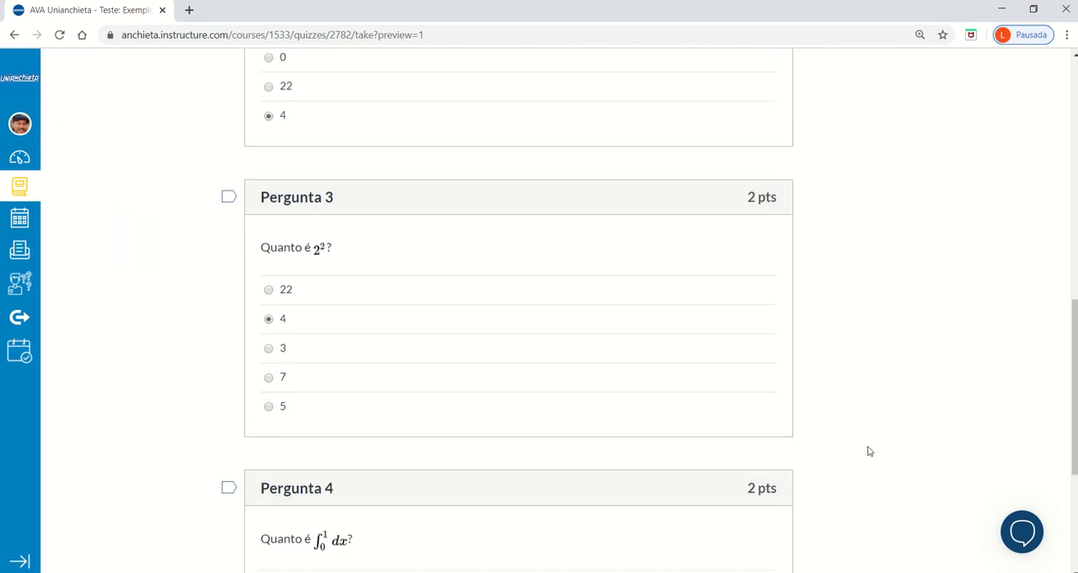
{"action": "scroll", "coordinate": [883, 437], "scroll_direction": "down", "scroll_amount": 2}
{"action": "left_click", "coordinate": [269, 433]}
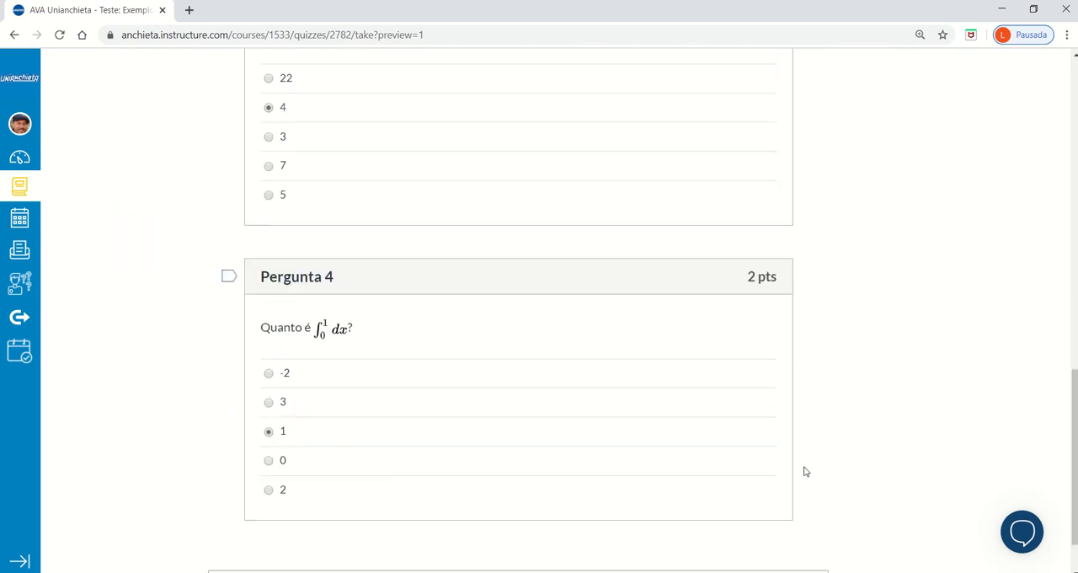
{"action": "scroll", "coordinate": [862, 446], "scroll_direction": "down", "scroll_amount": 1}
{"action": "left_click", "coordinate": [762, 528]}
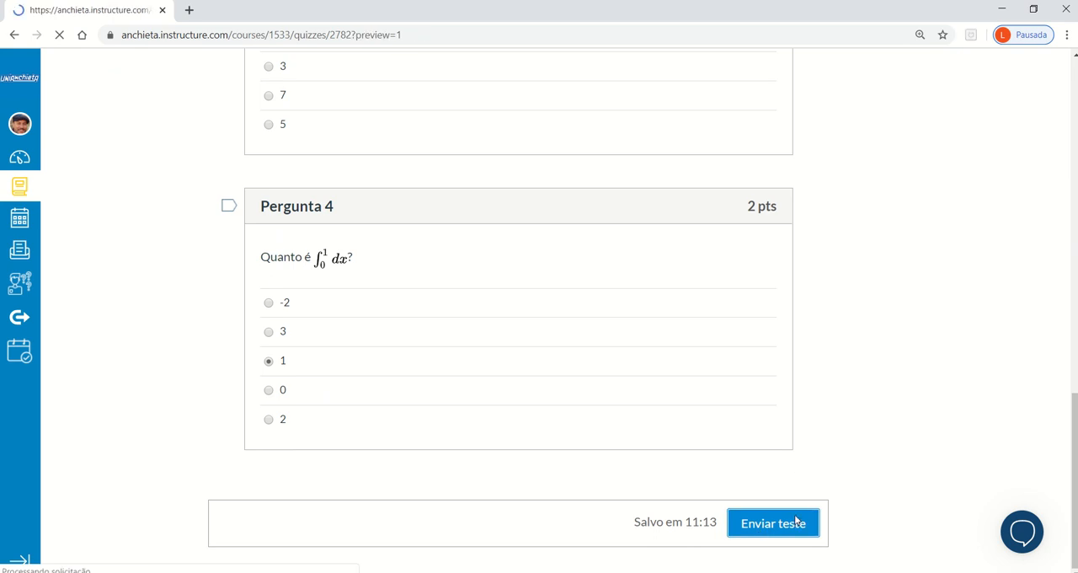
{"action": "scroll", "coordinate": [855, 467], "scroll_direction": "down", "scroll_amount": 3}
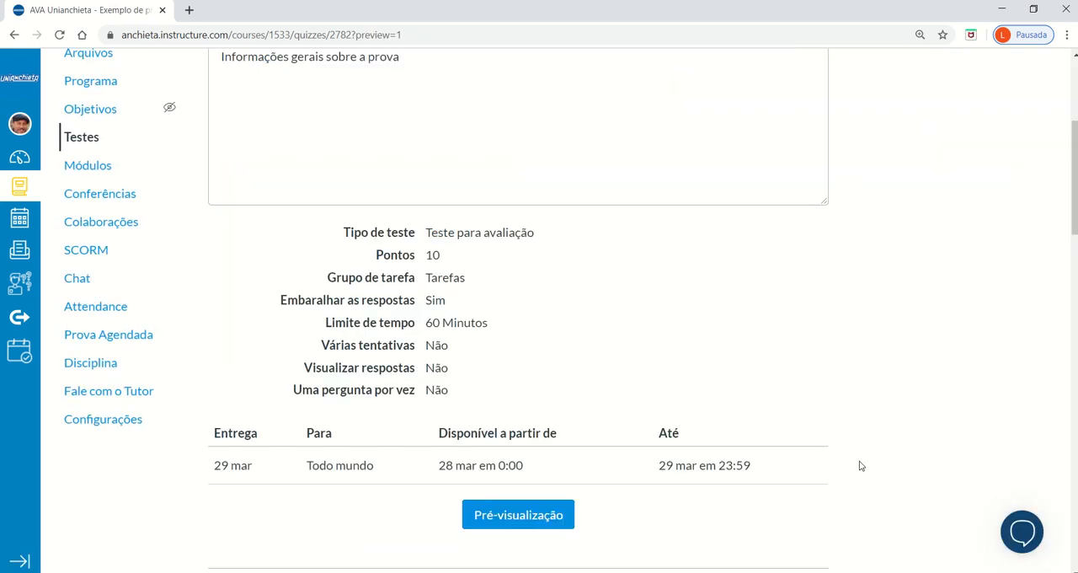
{"action": "scroll", "coordinate": [860, 466], "scroll_direction": "up", "scroll_amount": 3}
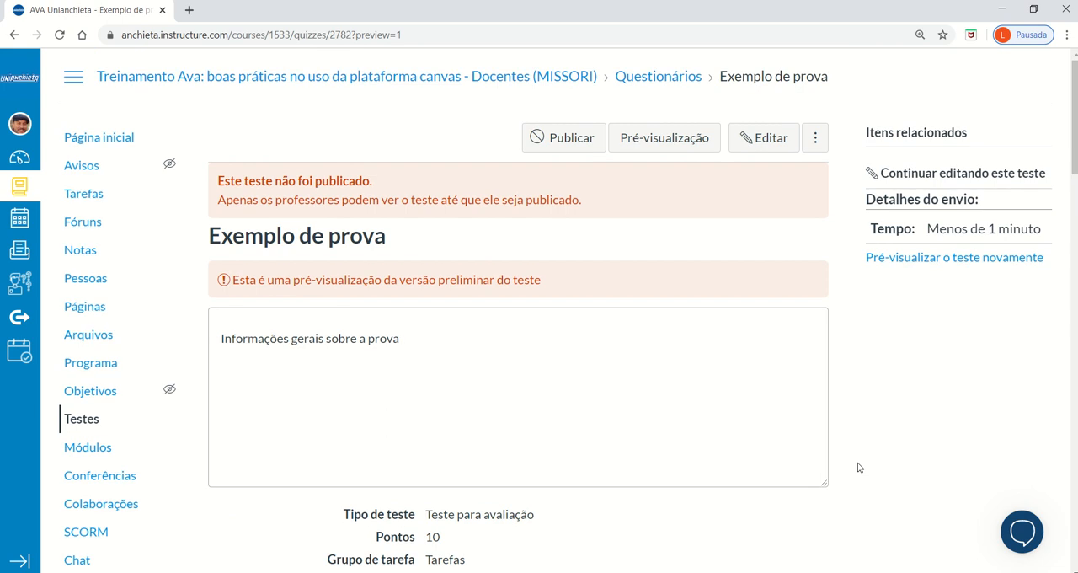
Review the submitted preview's results, checking the quiz settings, the total score and the points and selected answer of each question.
{"action": "scroll", "coordinate": [859, 468], "scroll_direction": "down", "scroll_amount": 2}
{"action": "scroll", "coordinate": [859, 467], "scroll_direction": "up", "scroll_amount": 2}
{"action": "scroll", "coordinate": [856, 462], "scroll_direction": "down", "scroll_amount": 4}
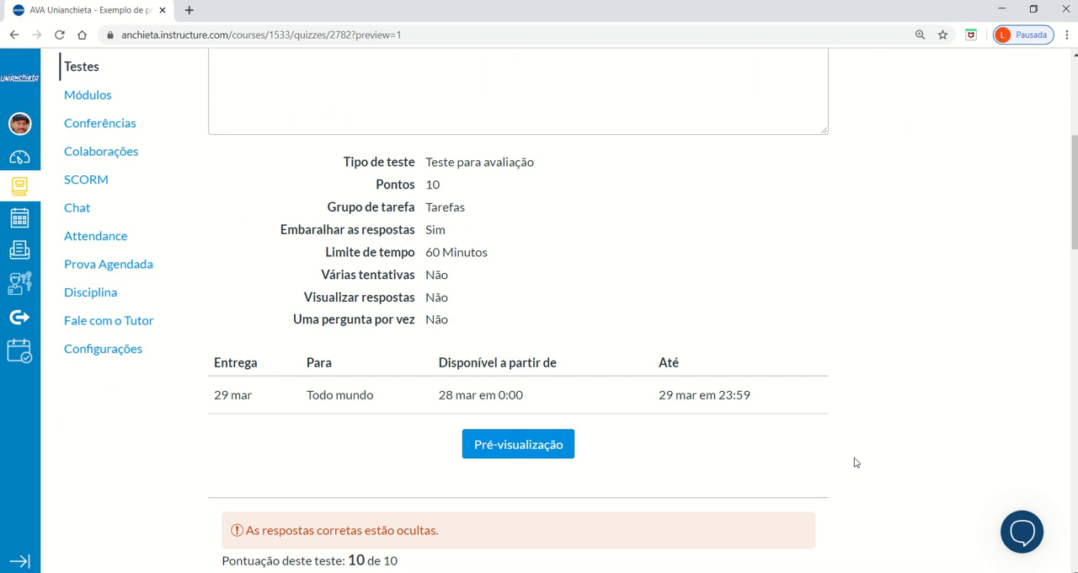
{"action": "scroll", "coordinate": [855, 463], "scroll_direction": "down", "scroll_amount": 3}
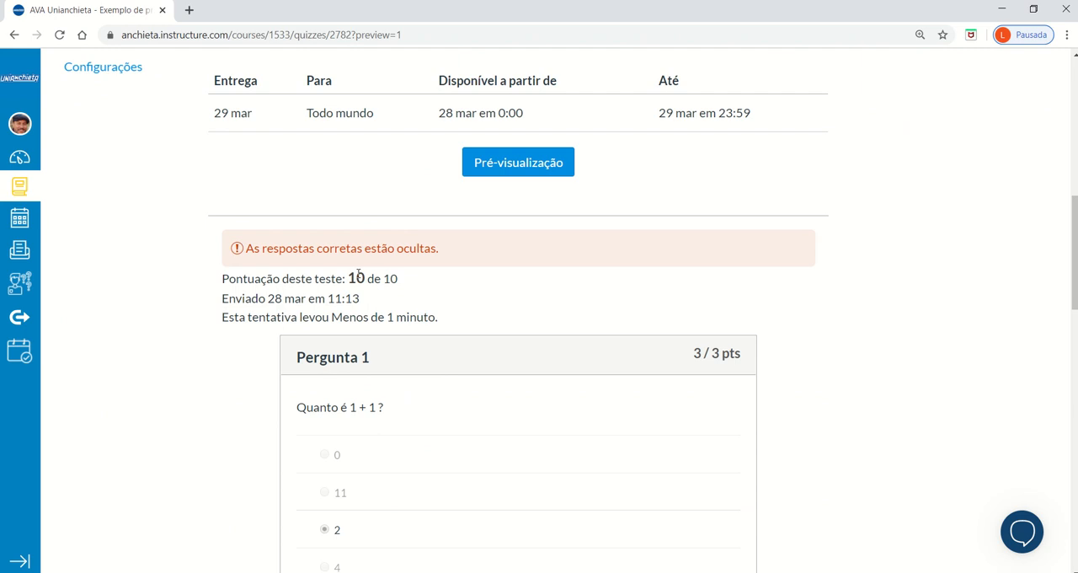
{"action": "scroll", "coordinate": [889, 336], "scroll_direction": "down", "scroll_amount": 4}
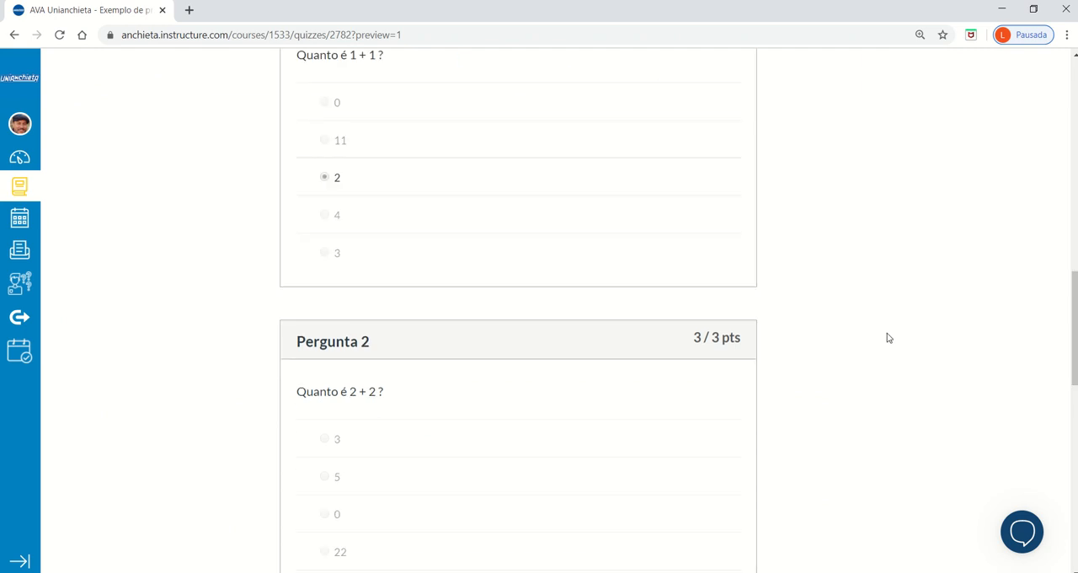
{"action": "scroll", "coordinate": [887, 338], "scroll_direction": "down", "scroll_amount": 8}
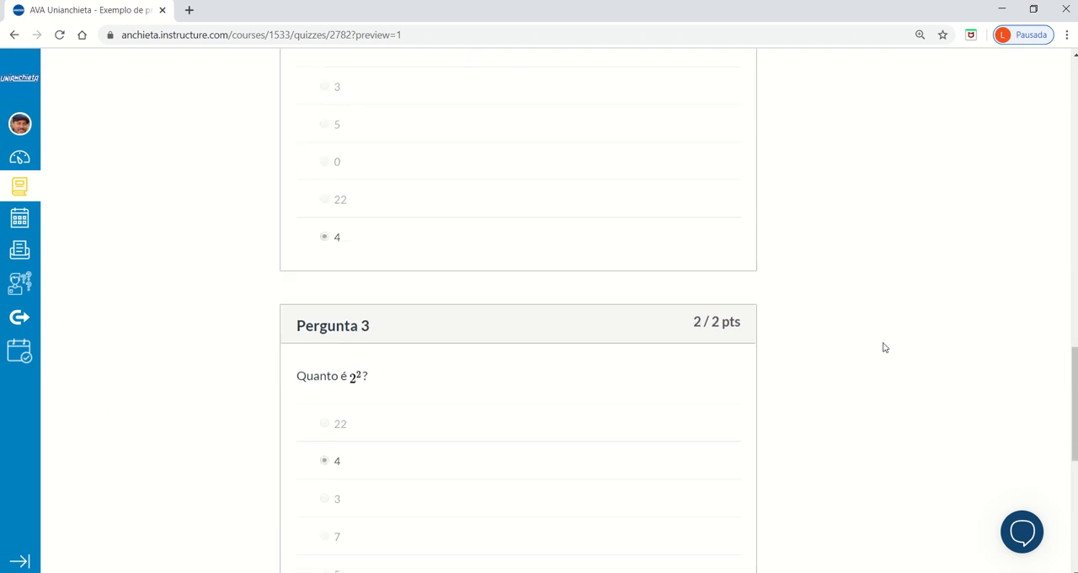
{"action": "scroll", "coordinate": [880, 354], "scroll_direction": "down", "scroll_amount": 3}
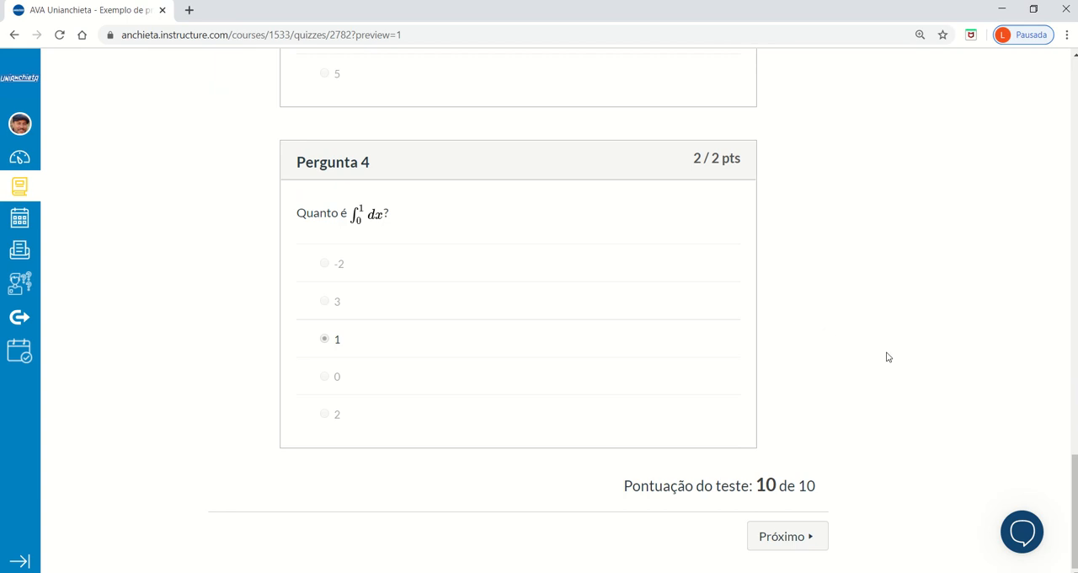
{"action": "scroll", "coordinate": [933, 339], "scroll_direction": "up", "scroll_amount": 20}
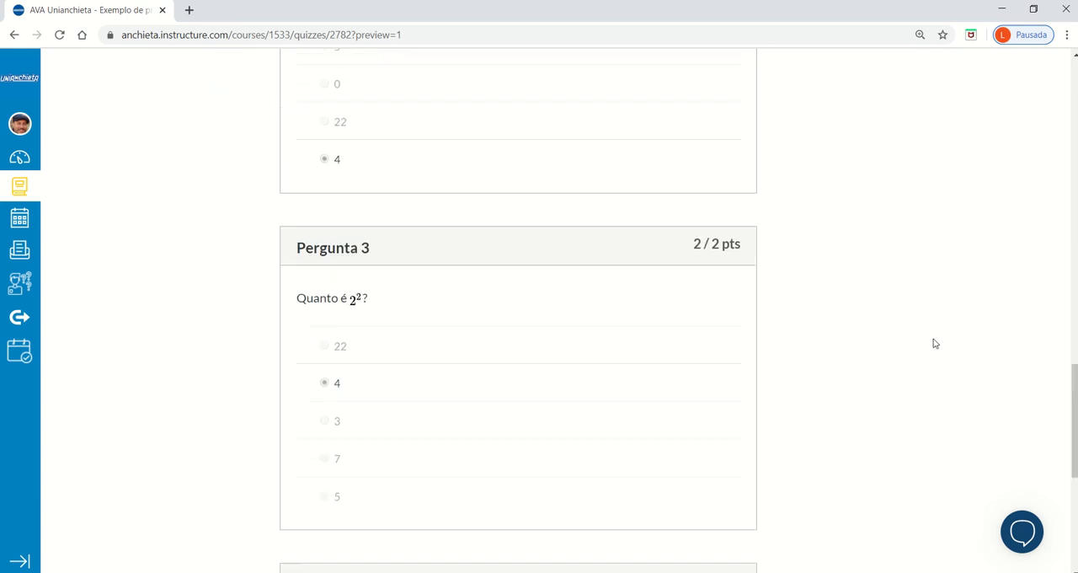
{"action": "scroll", "coordinate": [933, 343], "scroll_direction": "up", "scroll_amount": 2}
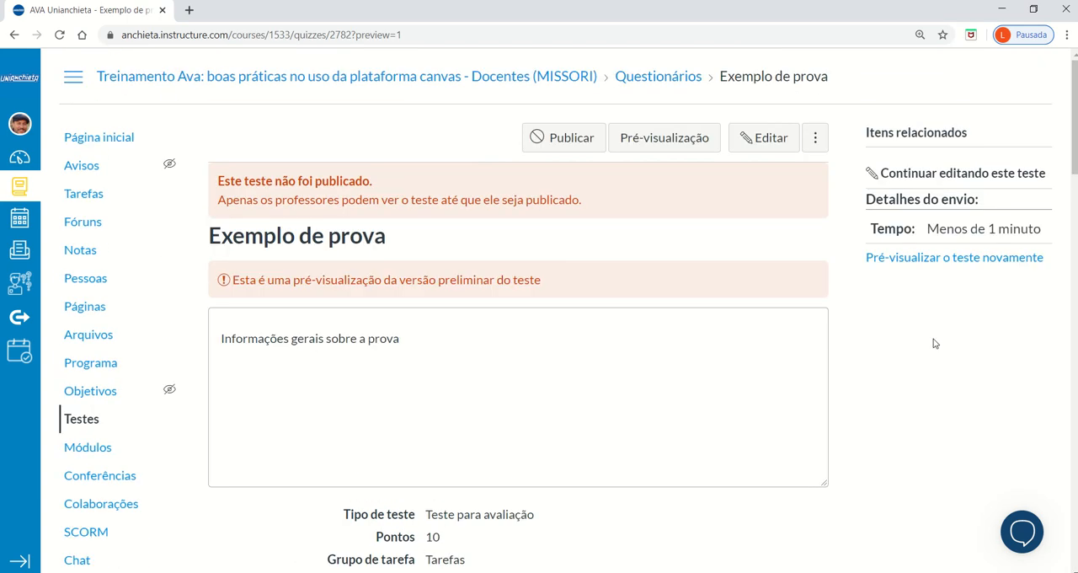